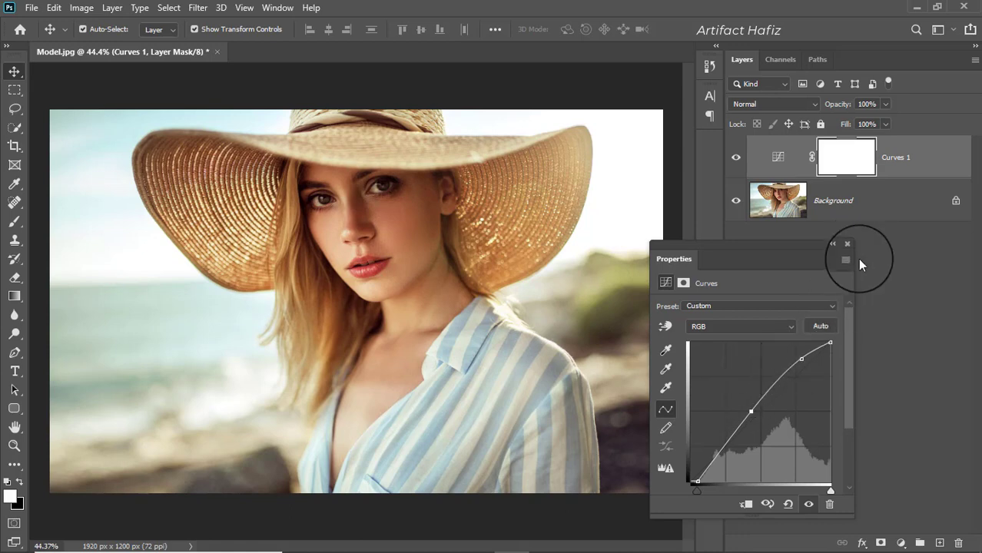
Compare the photo with and without the Curves adjustment, and set the Curves layer's opacity to 80%.
left_click(847, 246)
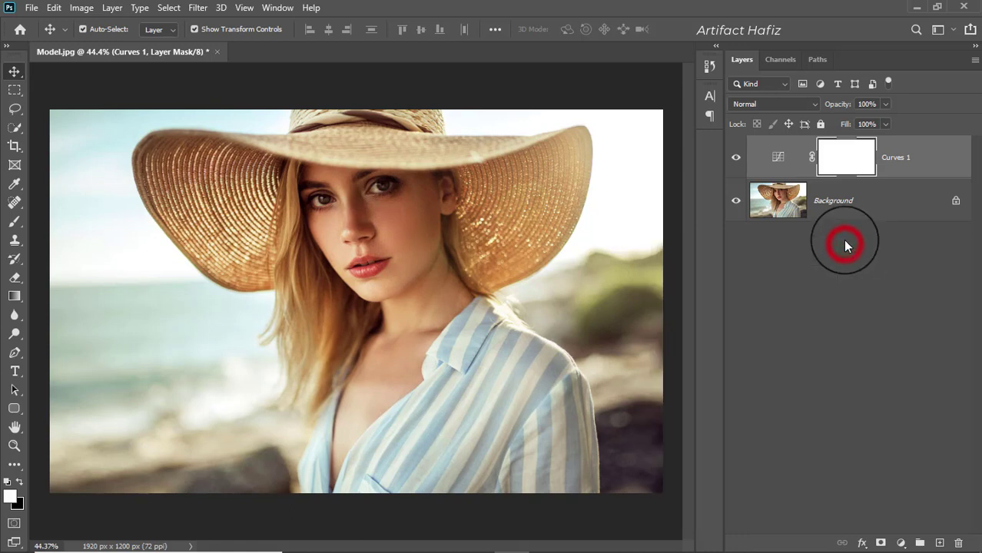
left_click(735, 158)
left_click(734, 157)
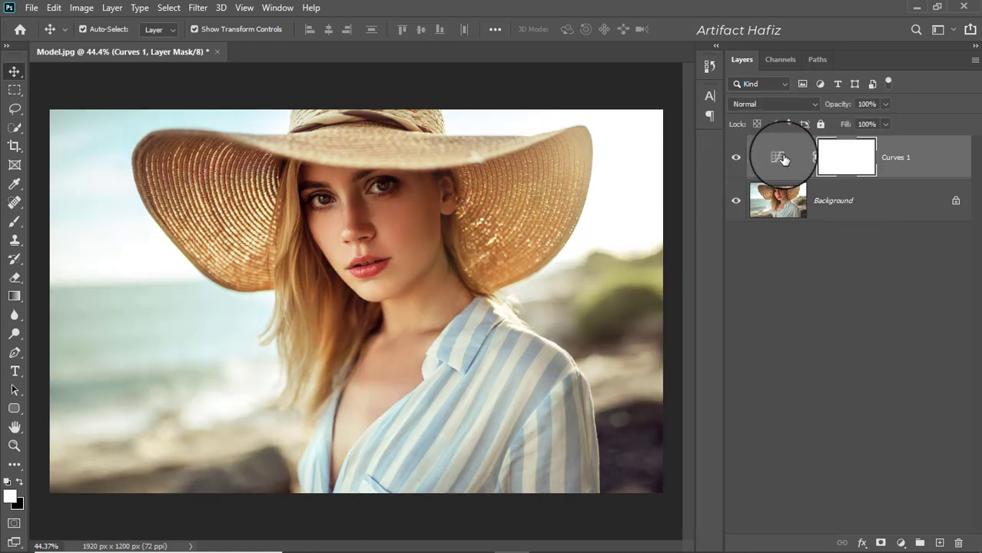
left_click(901, 157)
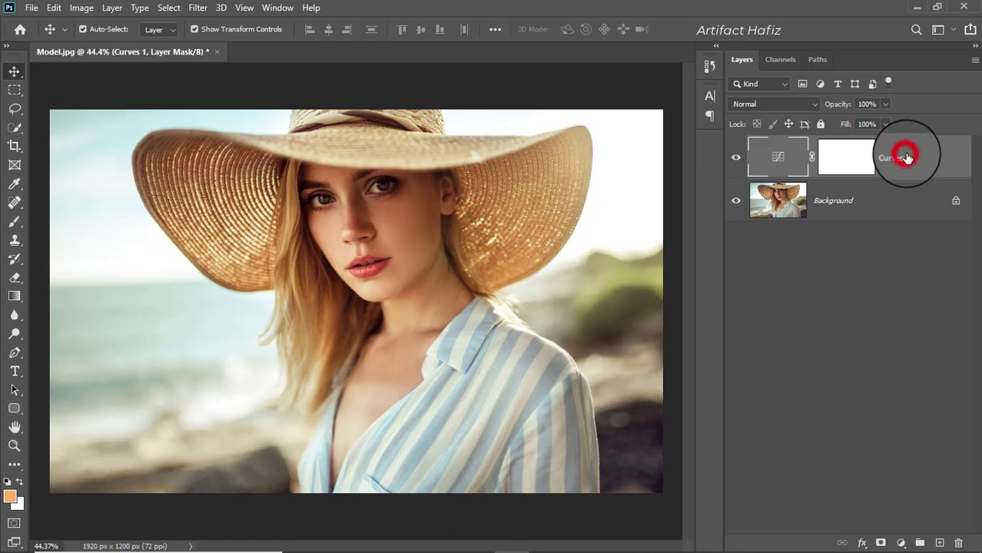
left_click(886, 103)
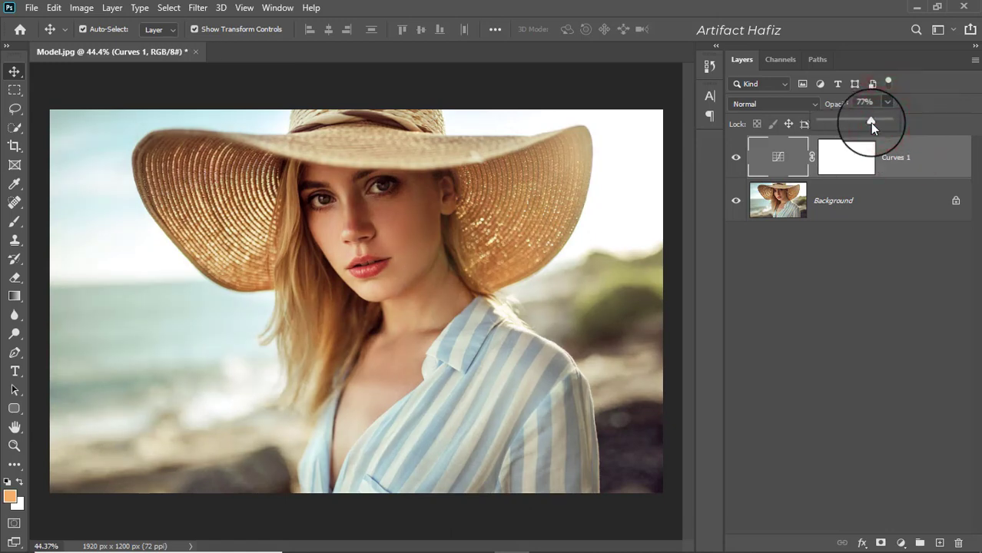
left_click_drag(870, 123, 872, 124)
left_click(899, 157)
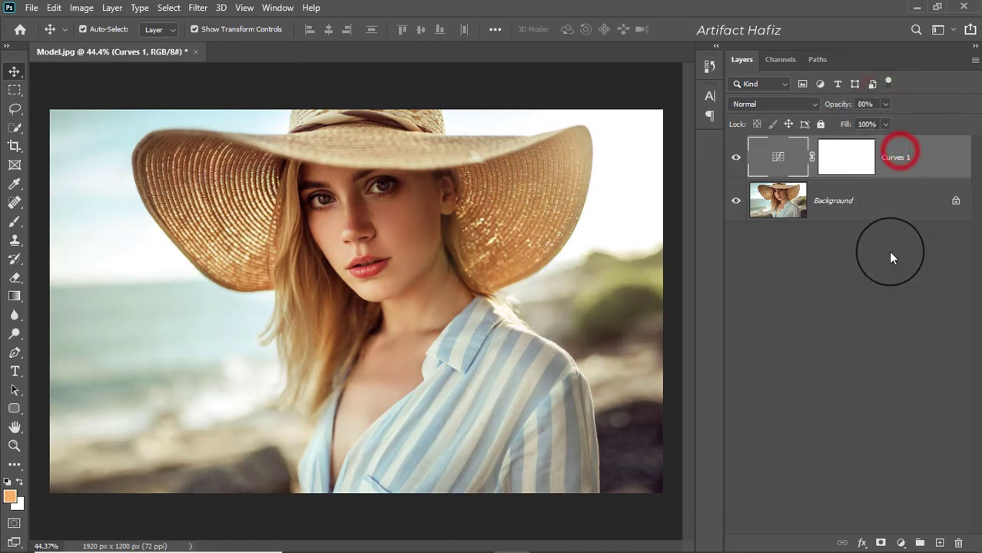
Add a Color Balance adjustment layer and shift its midtones, with Magenta–Green at -4 and Yellow–Blue at +3.
left_click(899, 542)
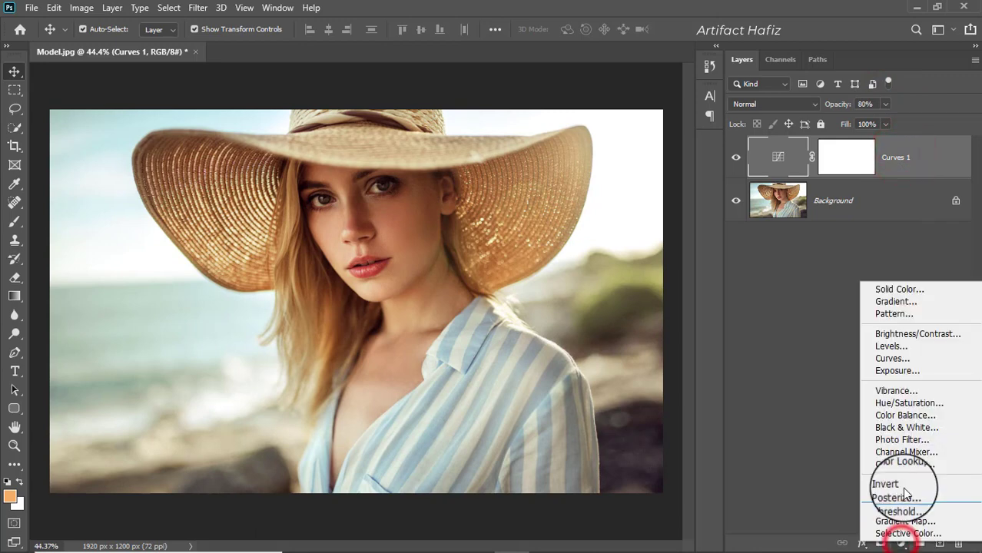
left_click(896, 414)
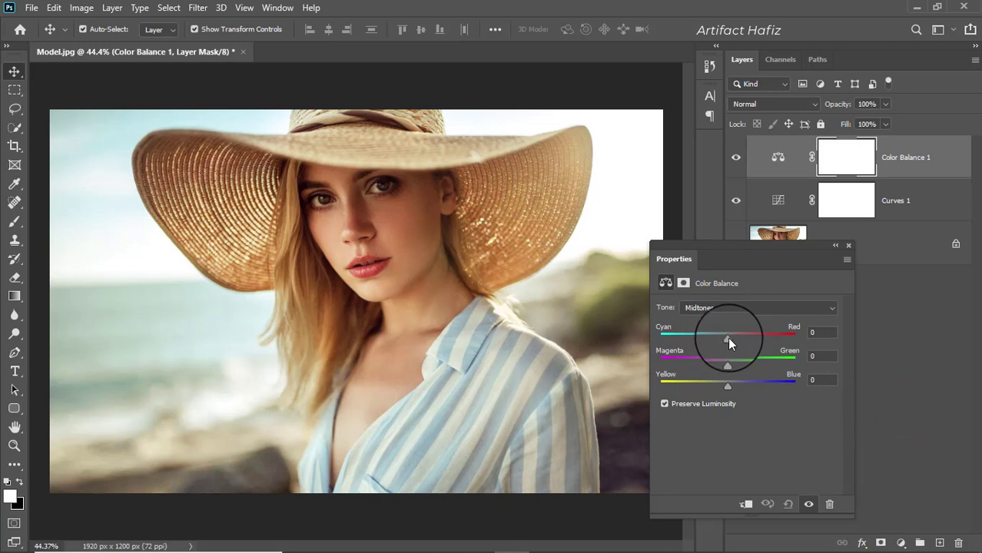
left_click_drag(728, 337, 729, 386)
Set the Color Balance shadows to Cyan–Red -4, Magenta–Green +6 and Yellow–Blue +6.
left_click(748, 304)
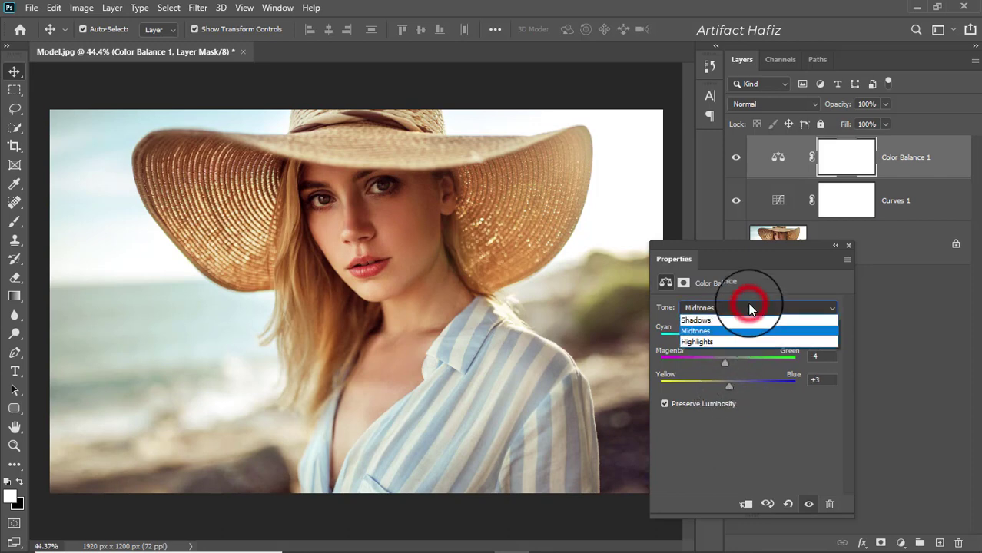
left_click(731, 321)
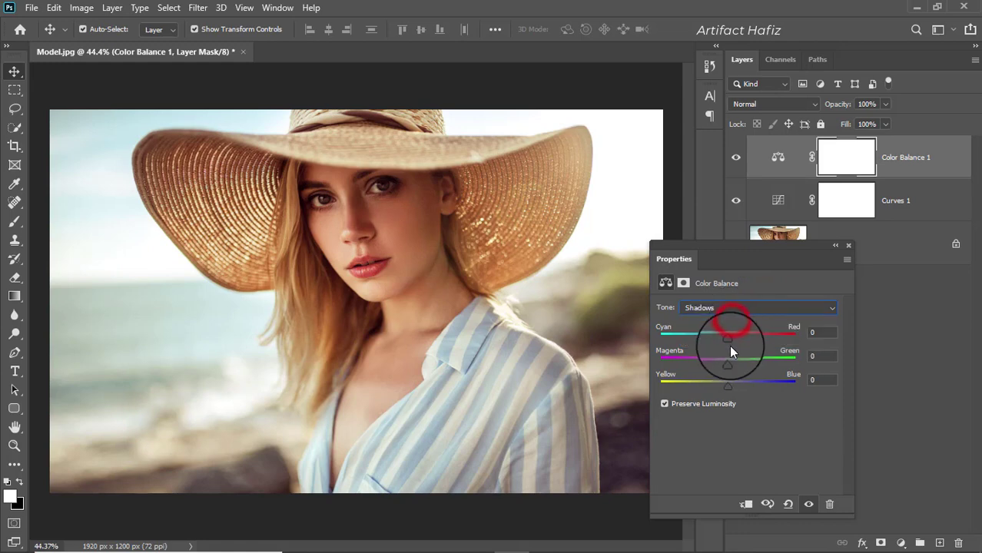
mouse_move(734, 336)
left_mouse_down()
mouse_move(717, 361)
mouse_move(736, 367)
mouse_move(722, 389)
mouse_move(732, 390)
left_mouse_up()
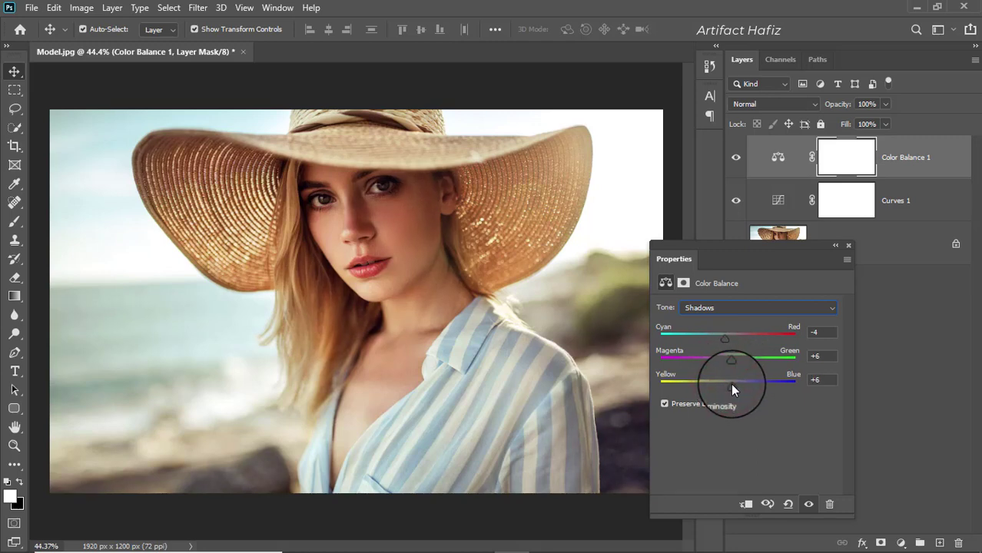
Set the Color Balance highlights to Cyan–Red +7, Magenta–Green -1 and Yellow–Blue -4, and close the adjustment's properties.
left_click(731, 307)
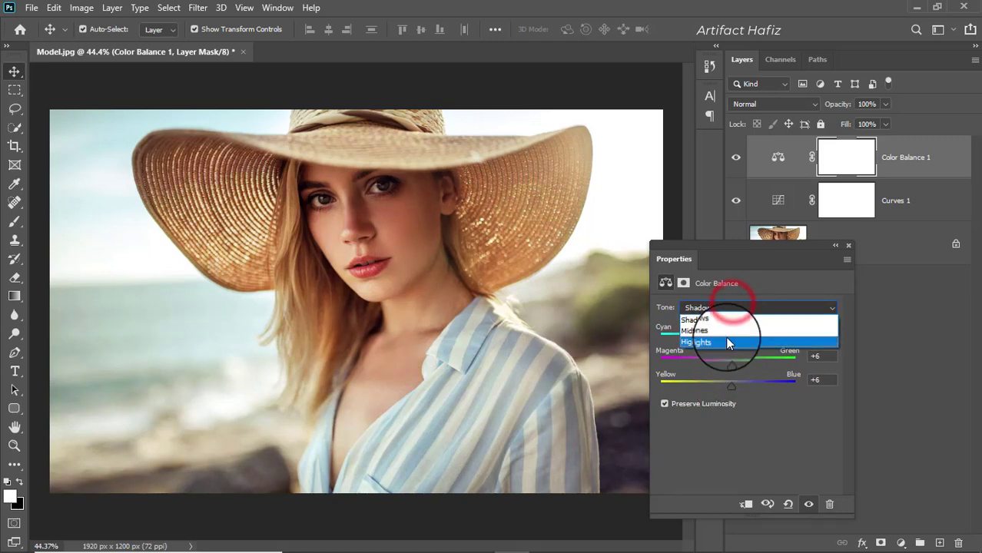
left_click(728, 338)
left_click_drag(728, 337, 729, 386)
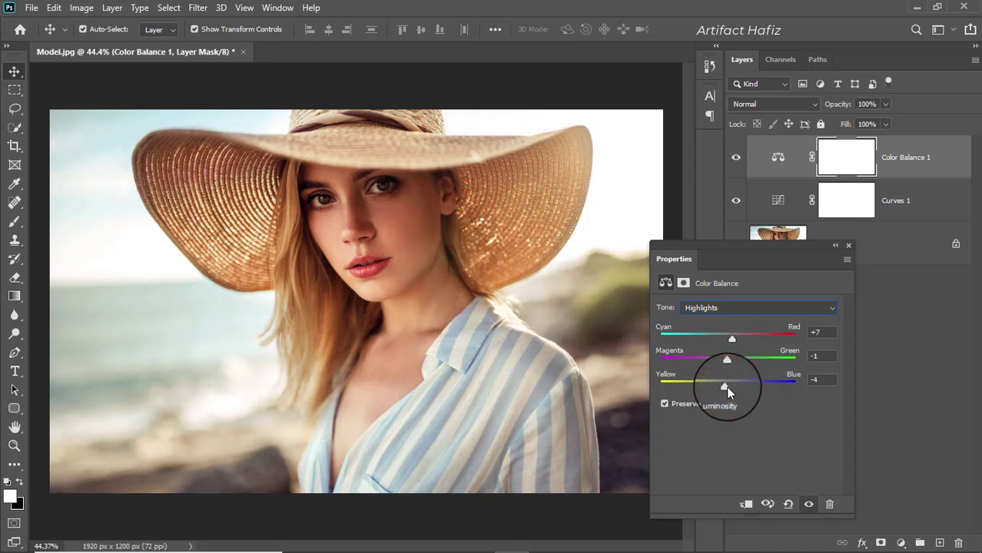
left_click(847, 245)
left_click(909, 160)
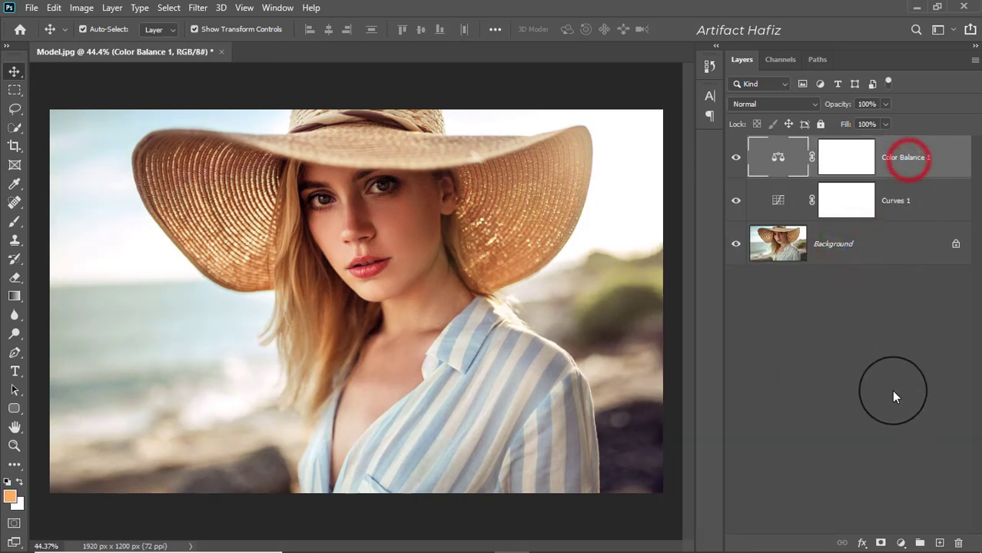
Add a Levels adjustment layer above Color Balance and set its black input level to 5.
left_click(900, 541)
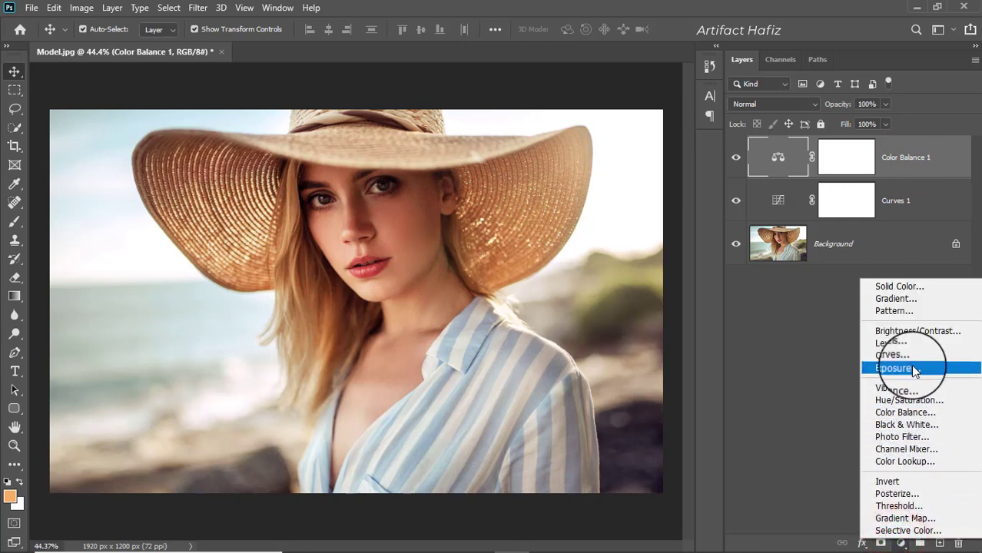
left_click(904, 345)
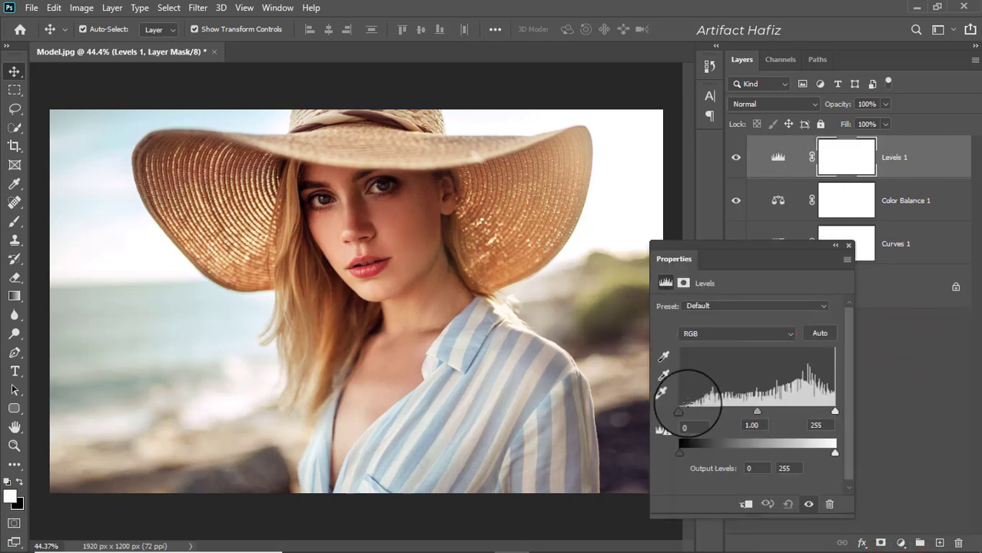
left_click_drag(683, 416, 685, 414)
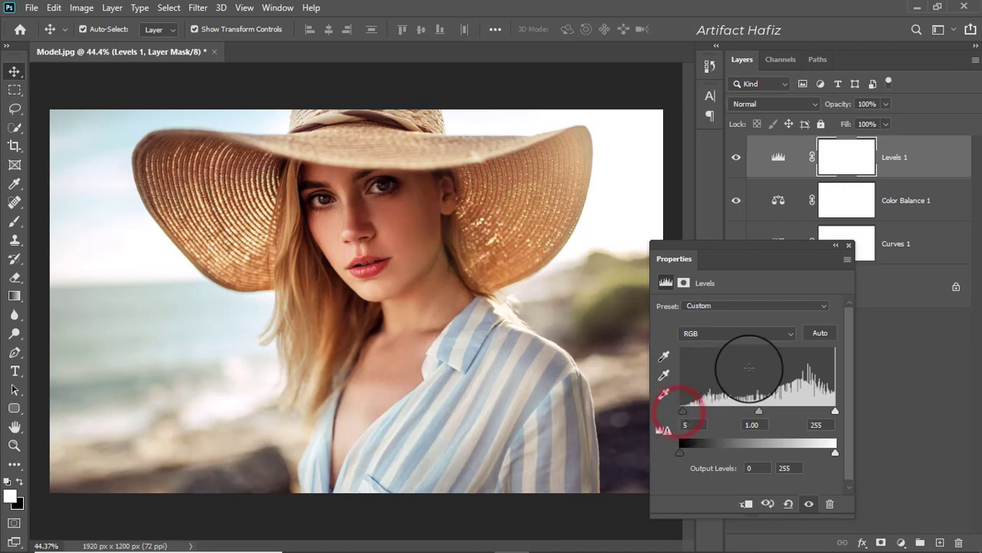
left_click(847, 245)
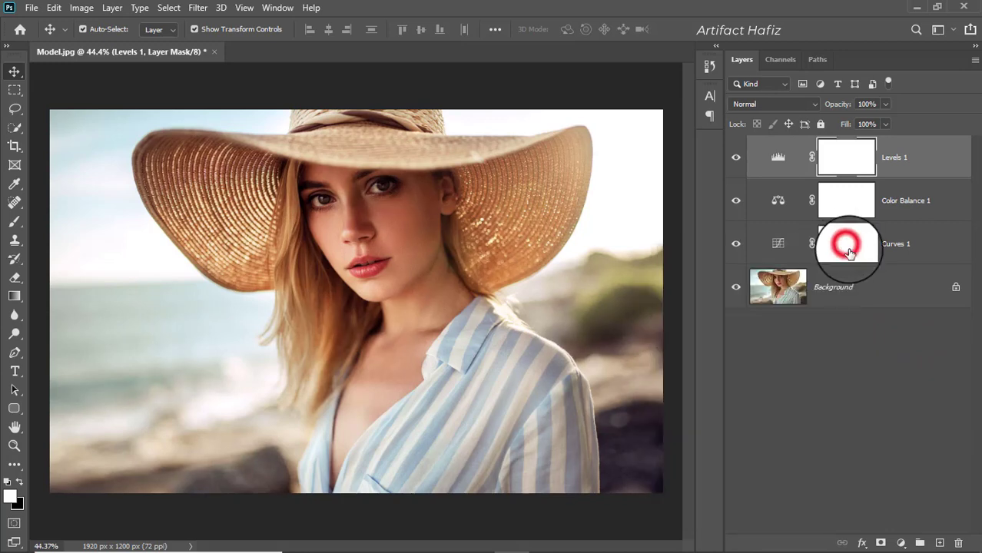
Add a Color Lookup adjustment layer using the Soft_Warming.look 3D LUT.
left_click(901, 542)
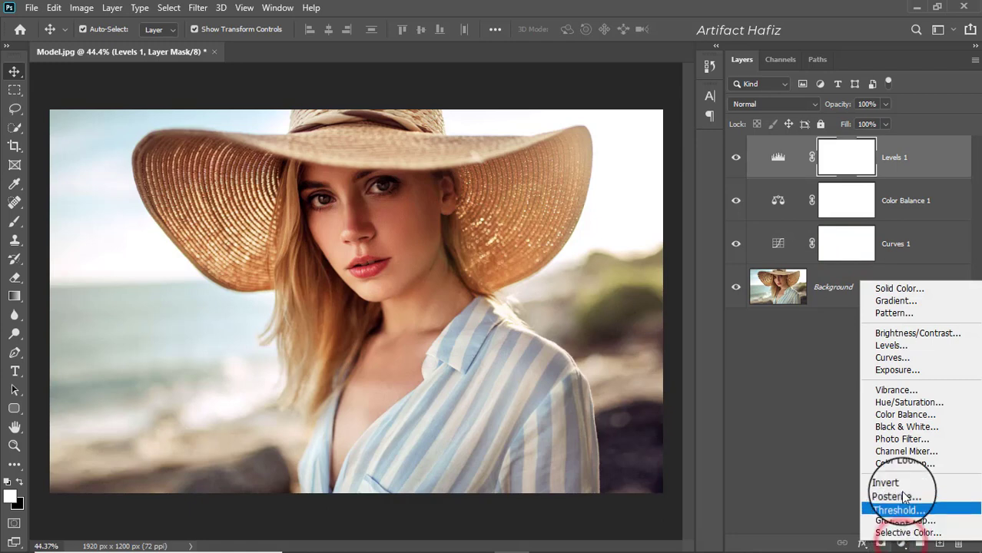
left_click(904, 465)
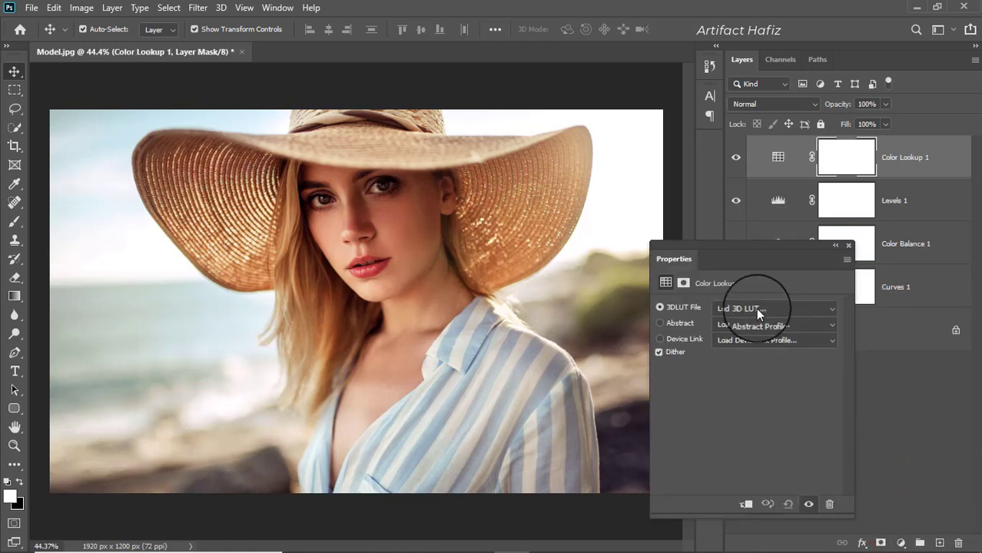
left_click(757, 309)
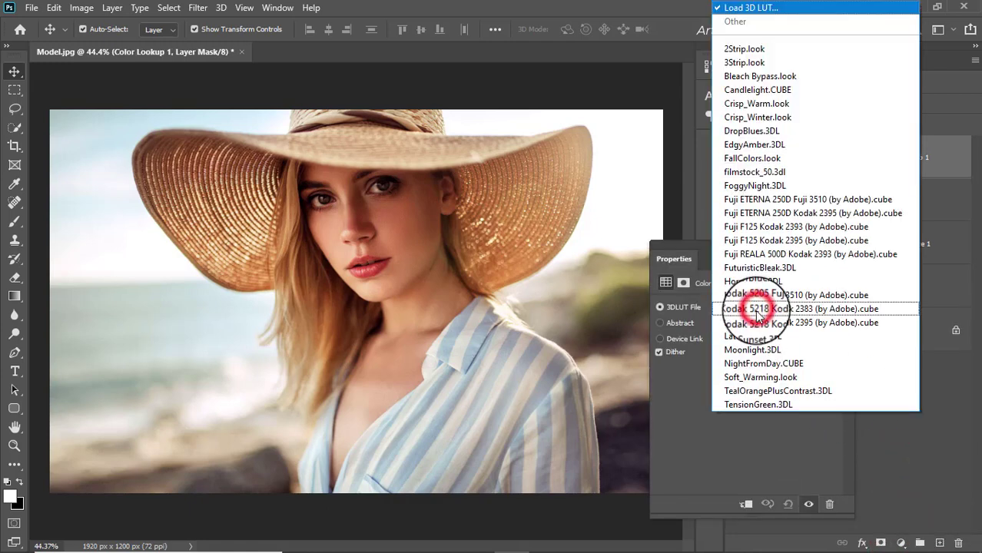
left_click(753, 376)
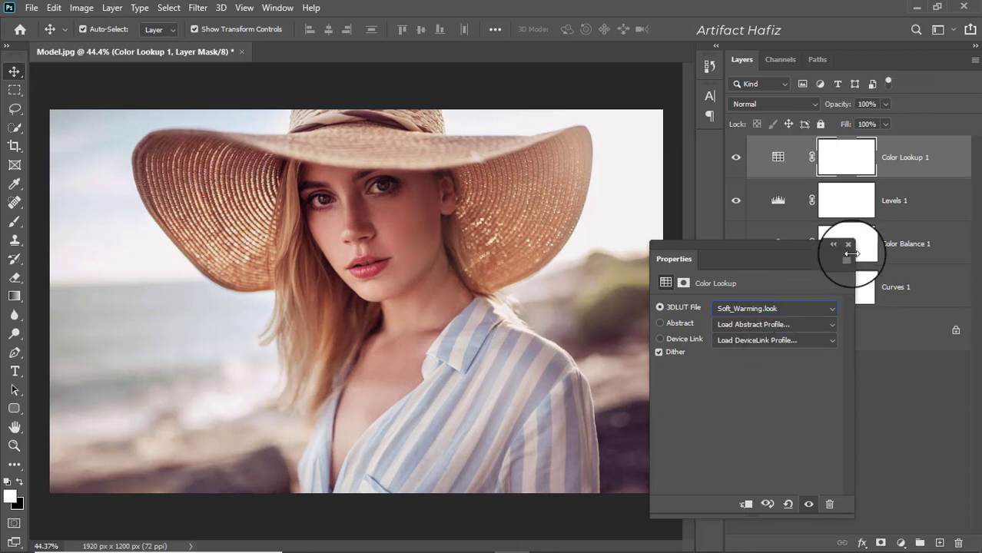
left_click(849, 244)
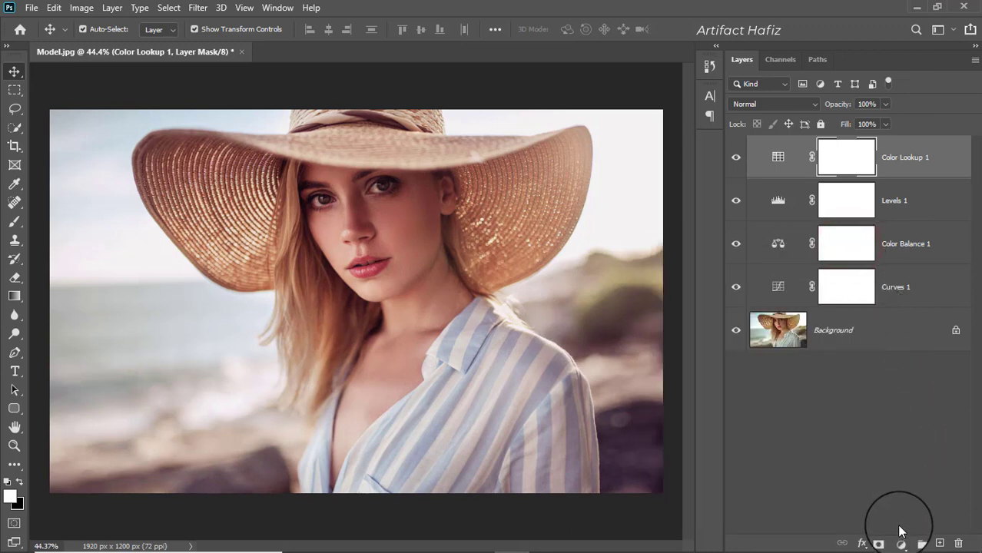
Add a second Color Lookup adjustment layer using the Crisp_Warm.look 3D LUT.
left_click(900, 543)
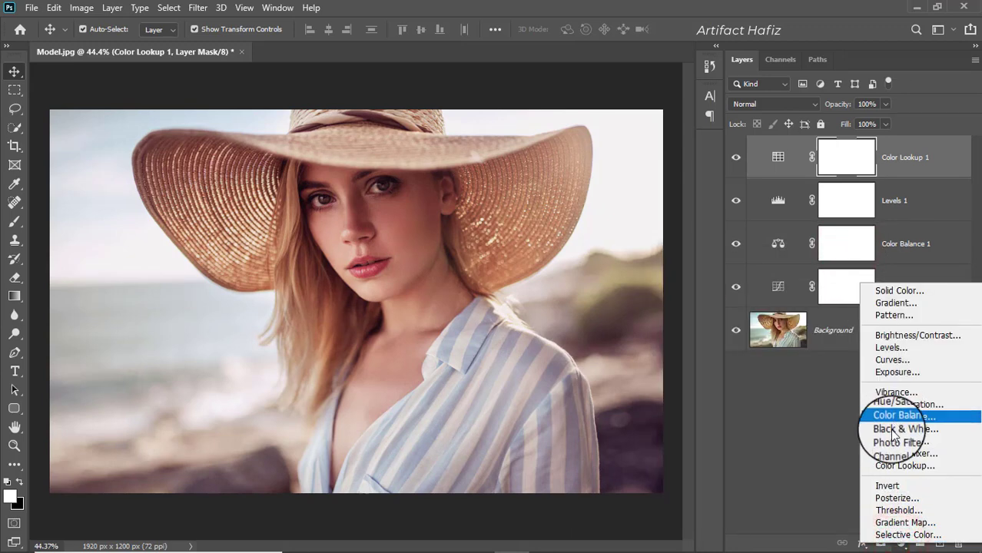
left_click(895, 465)
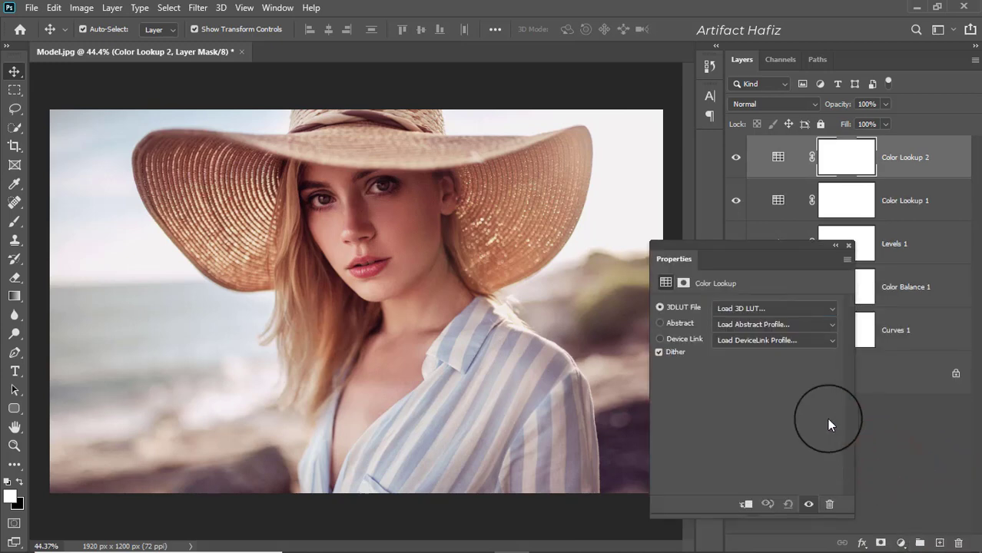
left_click(763, 311)
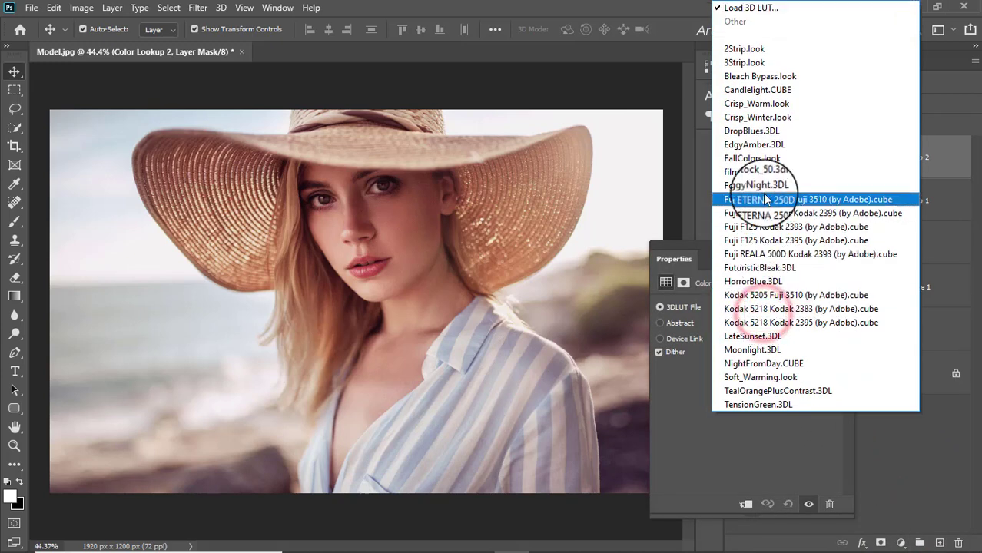
left_click(776, 103)
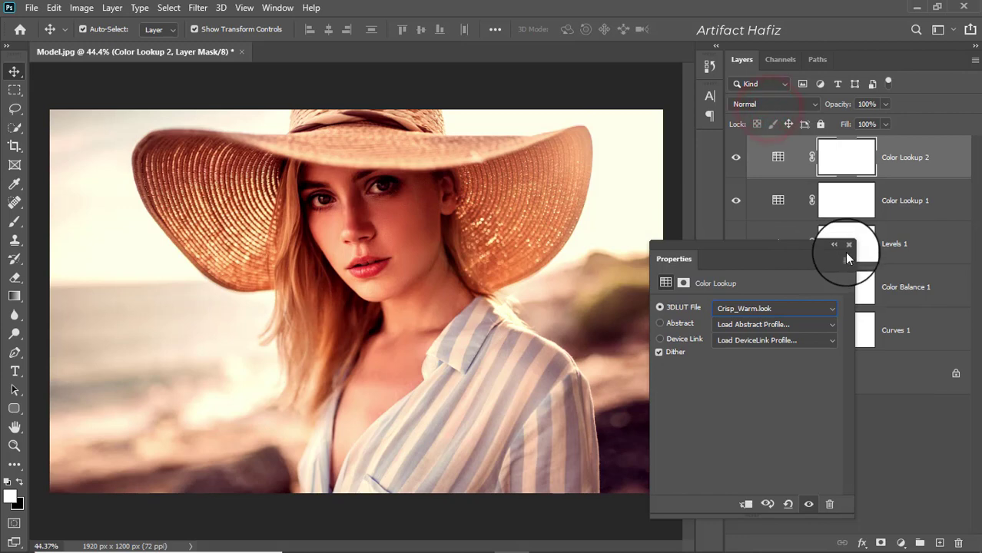
left_click(846, 250)
Set the Crisp_Warm Color Lookup layer's blend mode to Luminosity, compare its effect, and reduce its opacity to 5%.
left_click(772, 105)
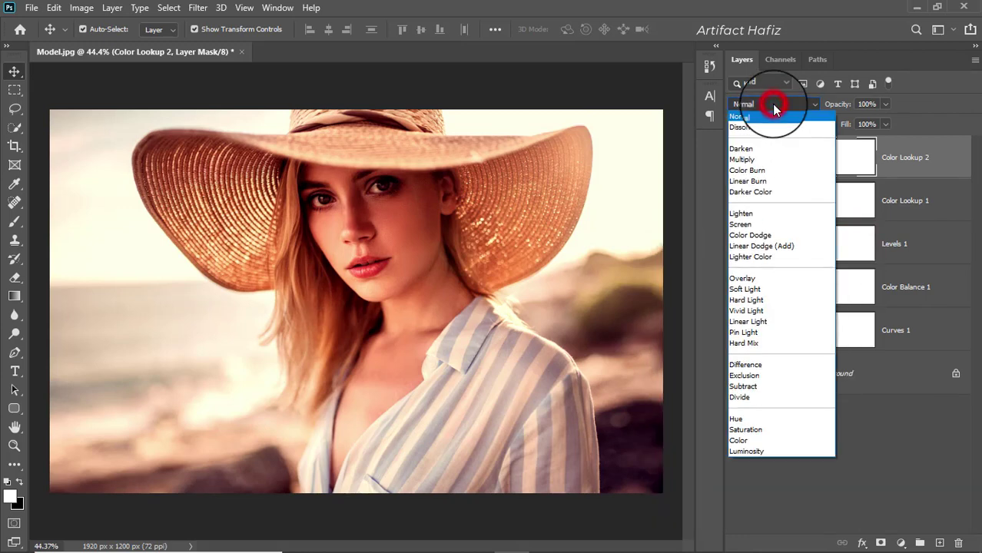
left_click(750, 451)
left_click(736, 158)
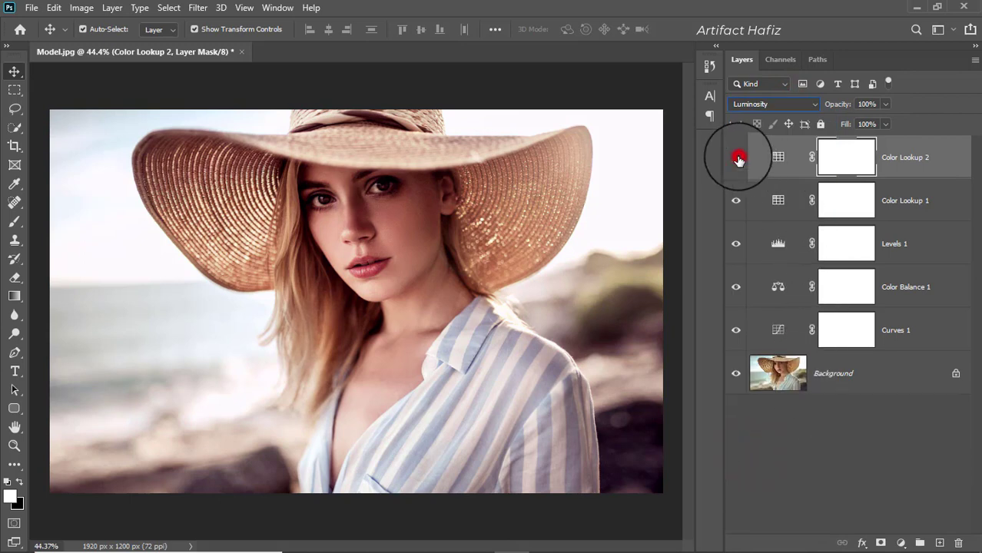
left_click(737, 158)
left_click(916, 171)
left_click(885, 104)
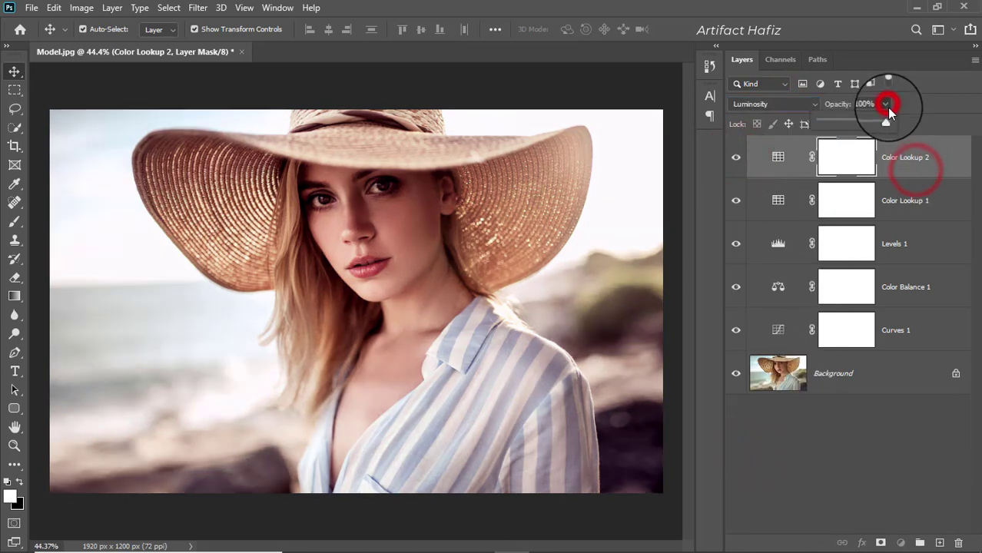
left_click_drag(886, 121, 822, 127)
left_click(928, 166)
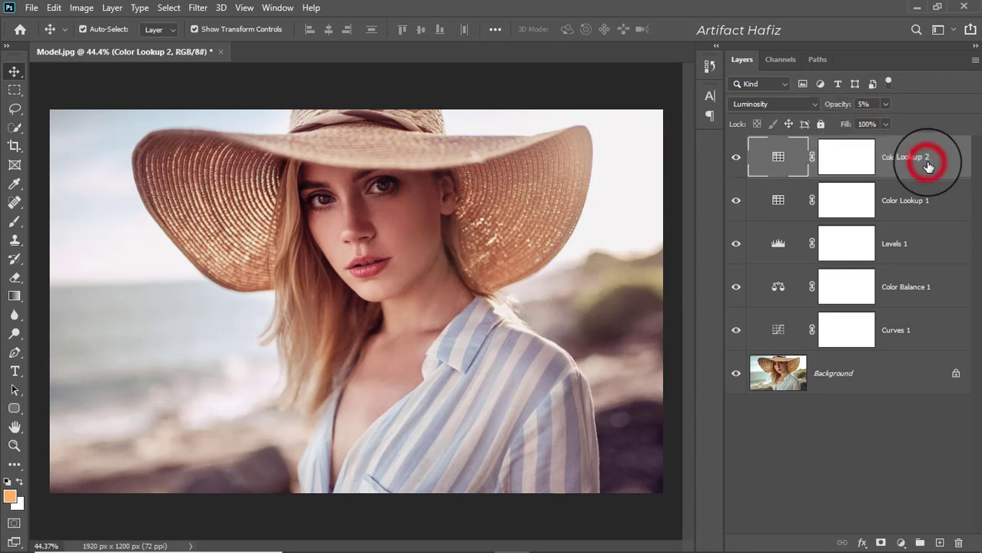
Stamp all visible layers into a new top layer and convert it for smart filters.
key("ctrl+alt+shift+e")
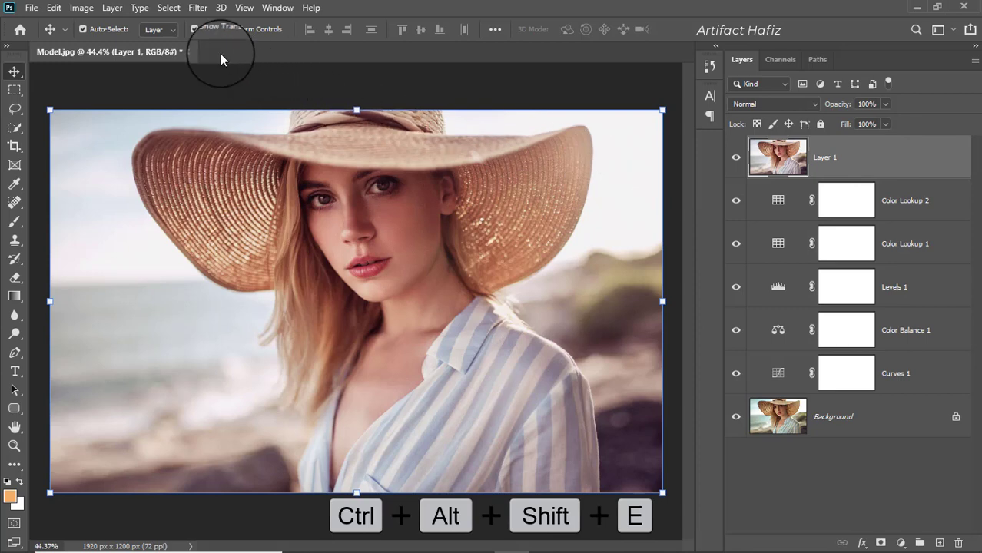
left_click(198, 9)
left_click(203, 42)
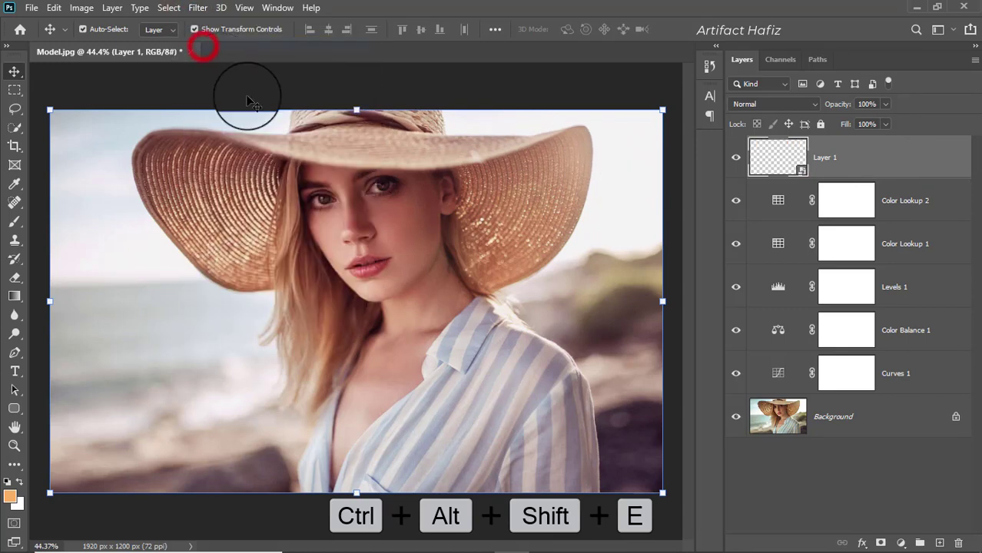
Open the Camera Raw Filter on Layer 1 and set Highlights to -100, Whites to +38 and Exposure to -0.25.
left_click(198, 8)
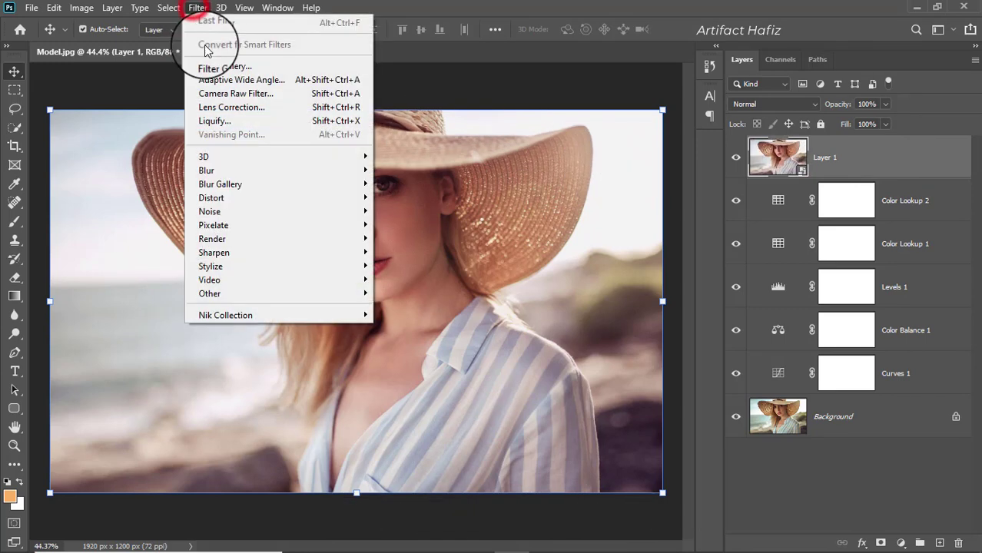
left_click(215, 94)
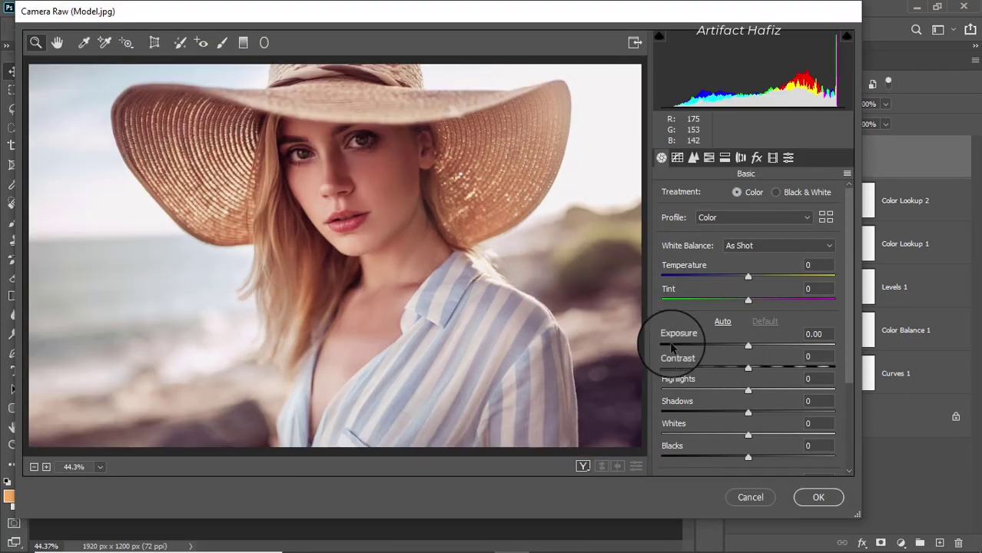
scroll(676, 342, "down", 1)
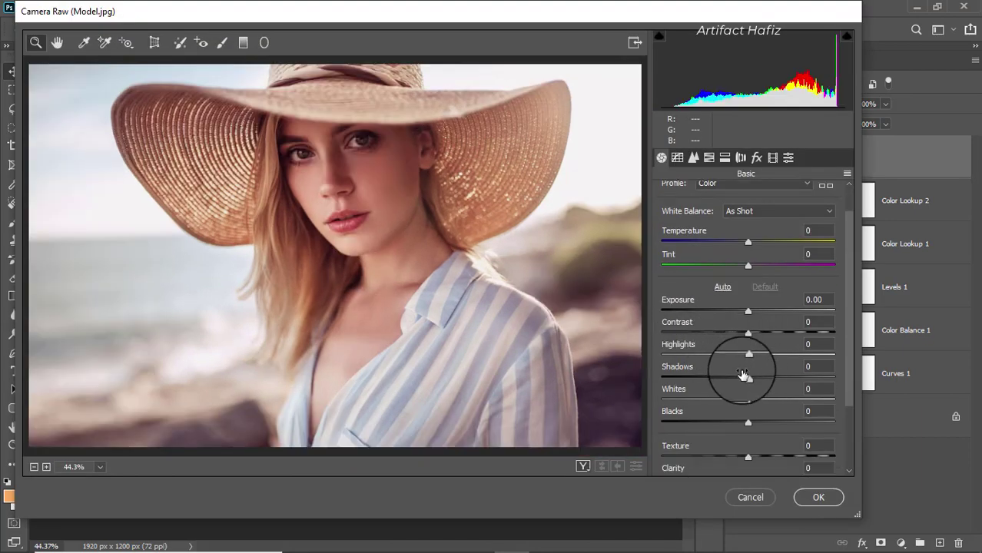
left_click_drag(750, 355, 584, 371)
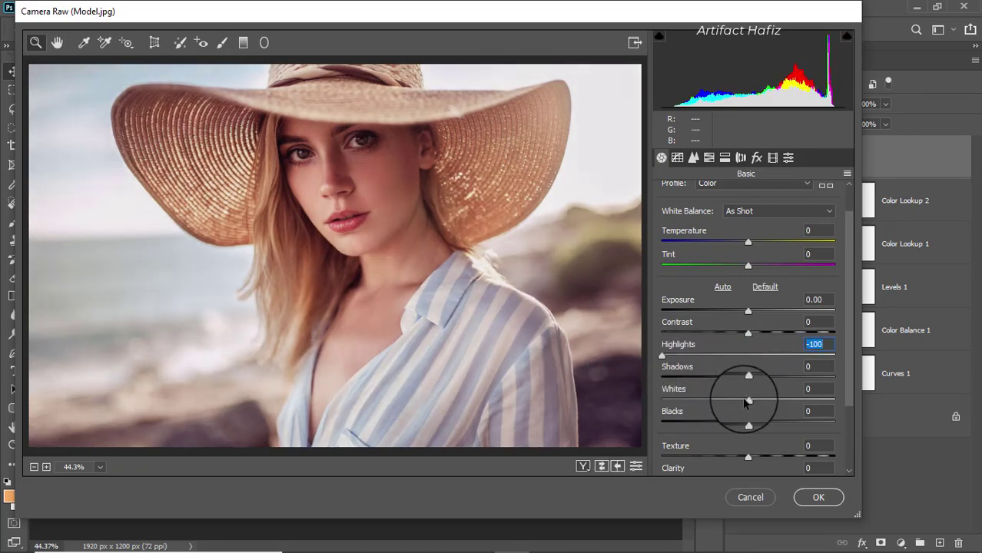
left_click_drag(748, 399, 780, 401)
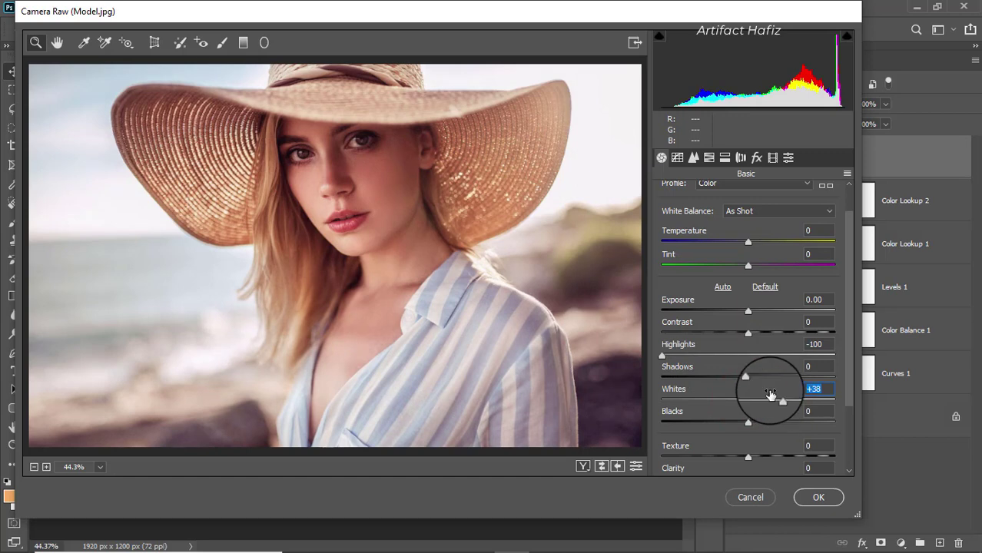
left_click(747, 310)
left_click_drag(748, 311, 745, 316)
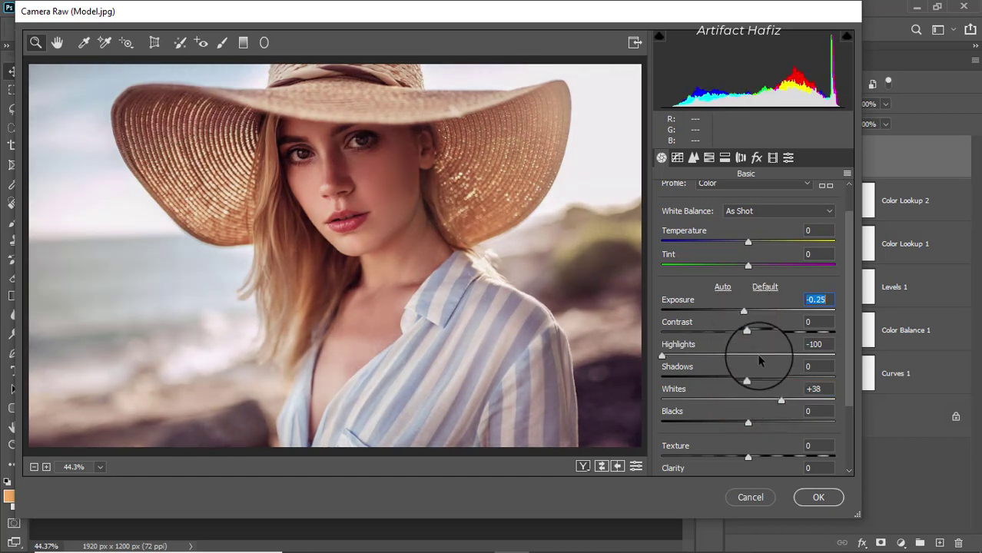
Set the basic adjustments to Blacks -9, Shadows +34, Exposure -0.40 and Clarity +4.
scroll(761, 361, "down", 1)
left_click_drag(749, 390, 742, 388)
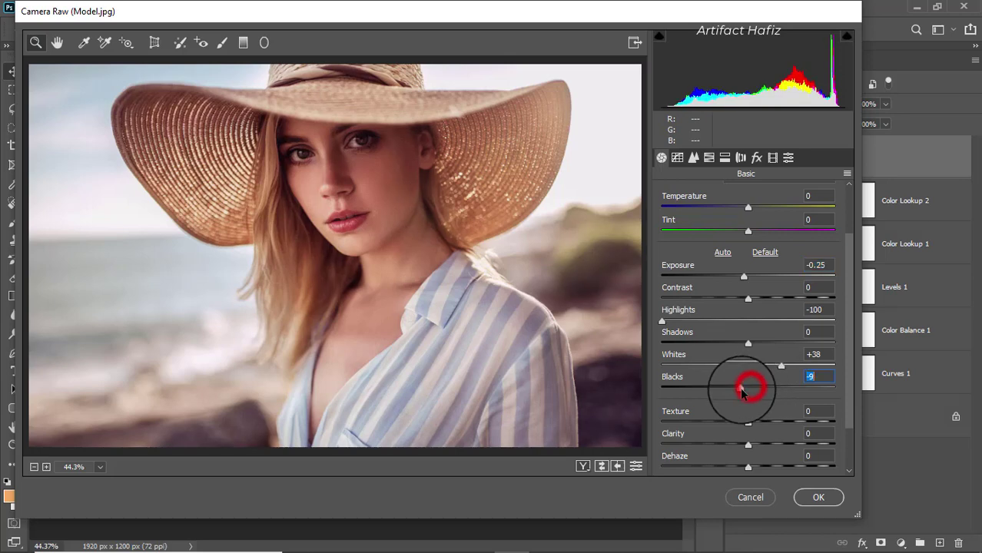
left_click_drag(747, 341, 779, 347)
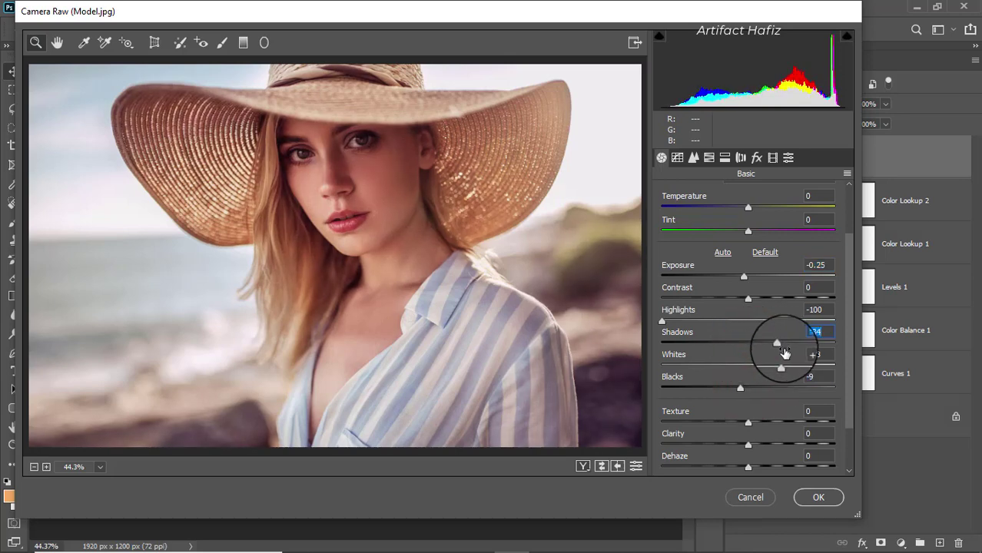
left_click_drag(744, 281, 741, 281)
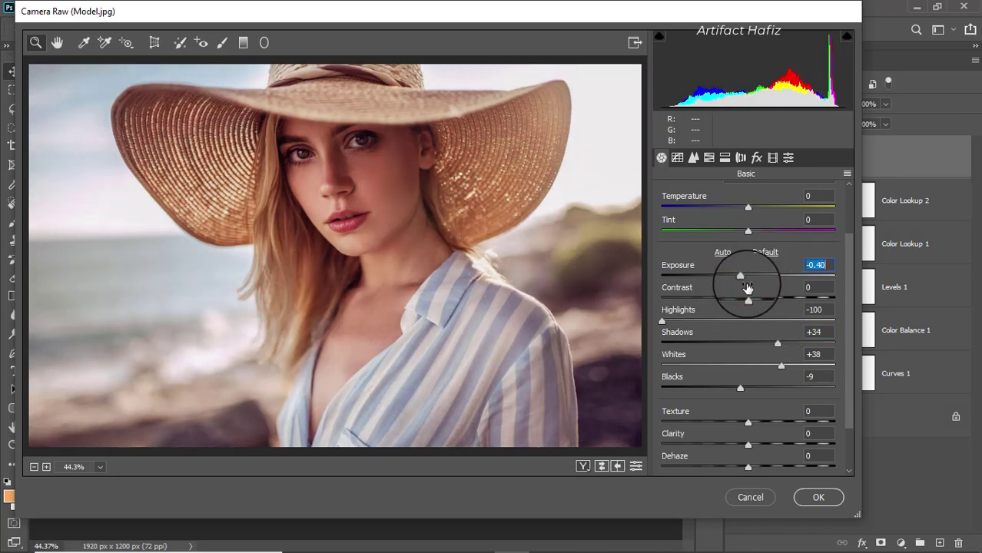
scroll(782, 385, "down", 2)
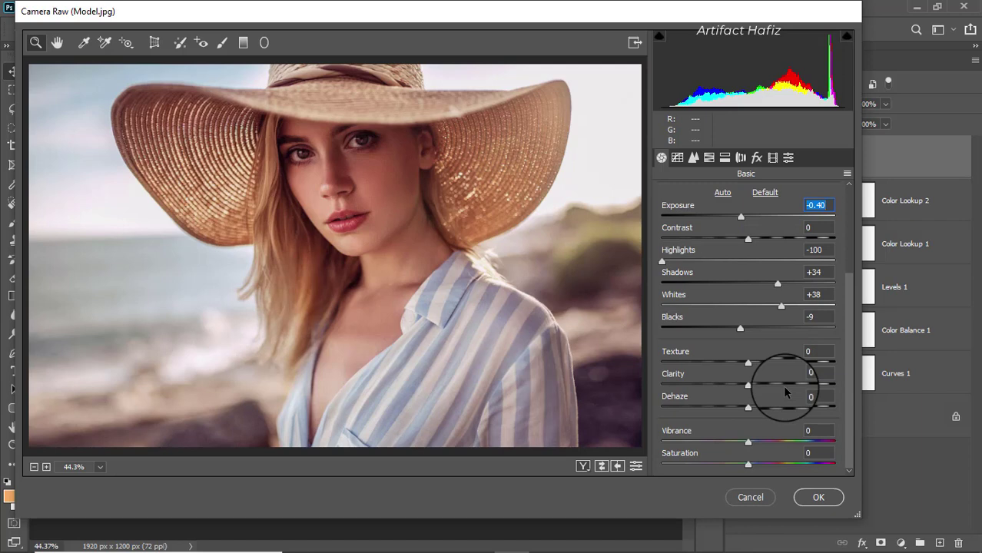
left_click_drag(747, 386, 751, 387)
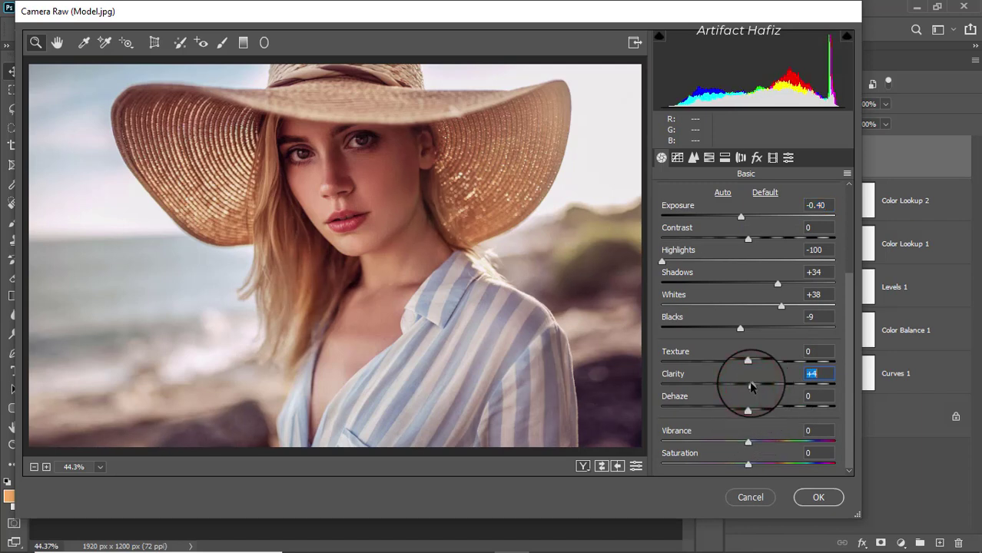
Raise the HSL saturation of Reds to +28, Yellows to +14, Aquas to +28 and Blues to +40.
left_click(708, 157)
left_click(718, 198)
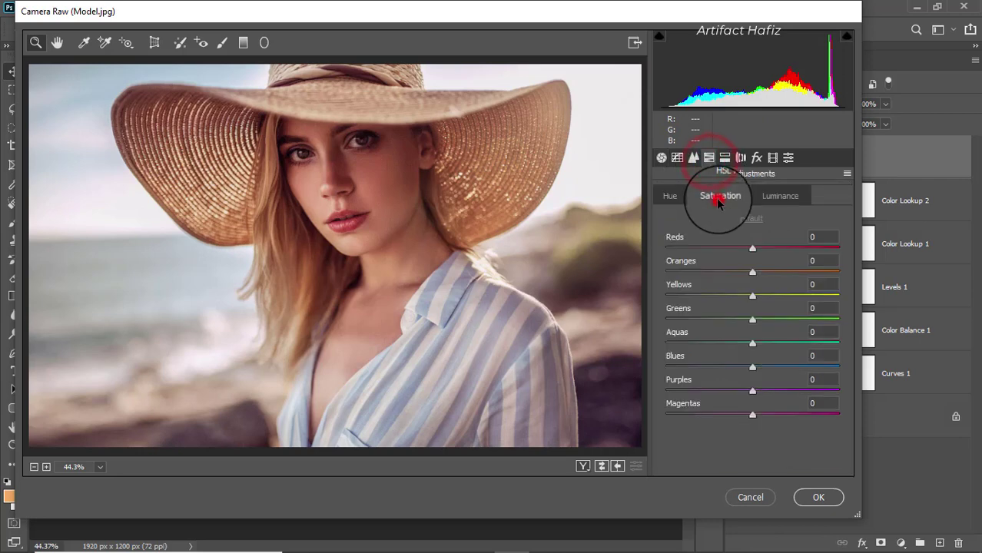
left_click_drag(752, 248, 774, 248)
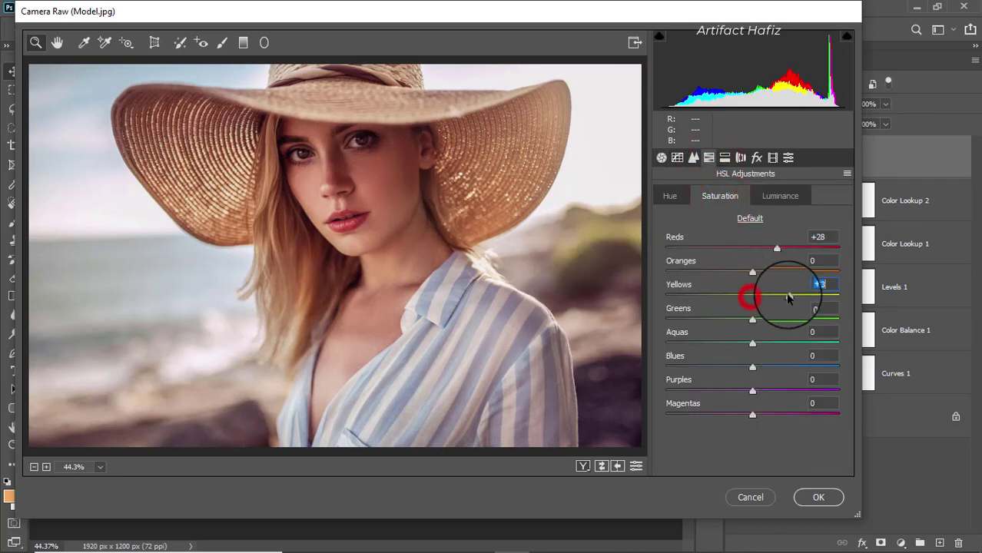
left_click_drag(787, 298, 765, 297)
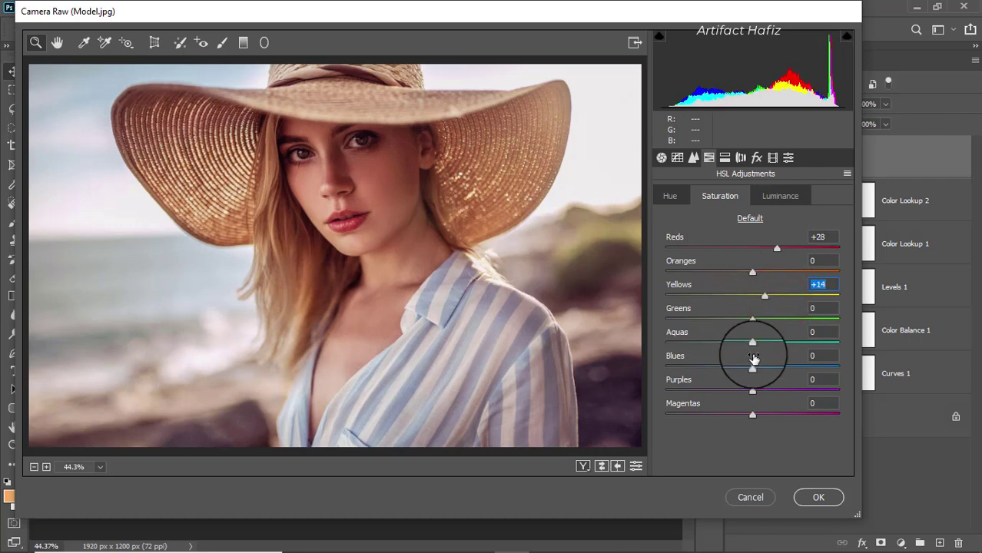
left_click_drag(754, 344, 785, 366)
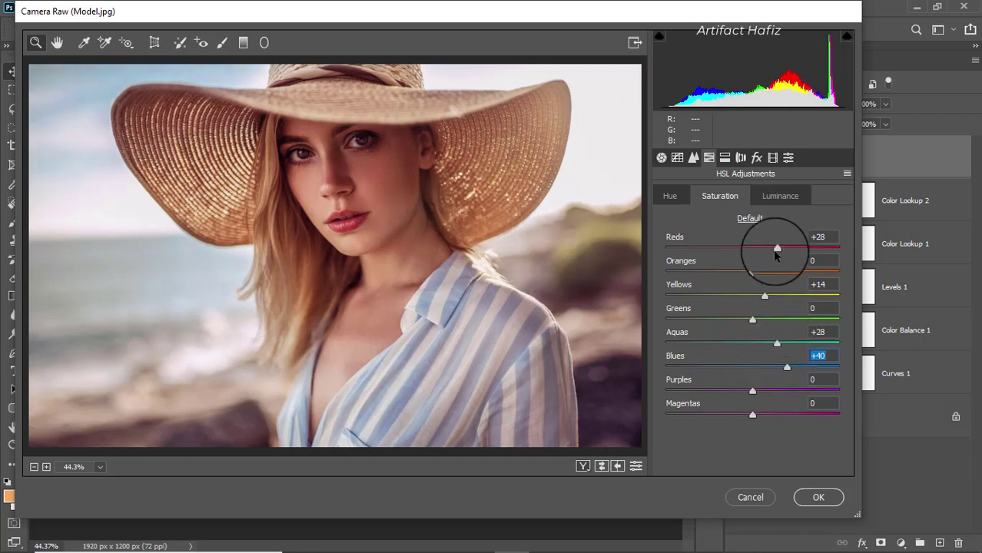
Set the HSL luminance of Oranges to +31, Aquas to -20 and Blues to -15.
left_click(759, 195)
left_click_drag(752, 274, 776, 277)
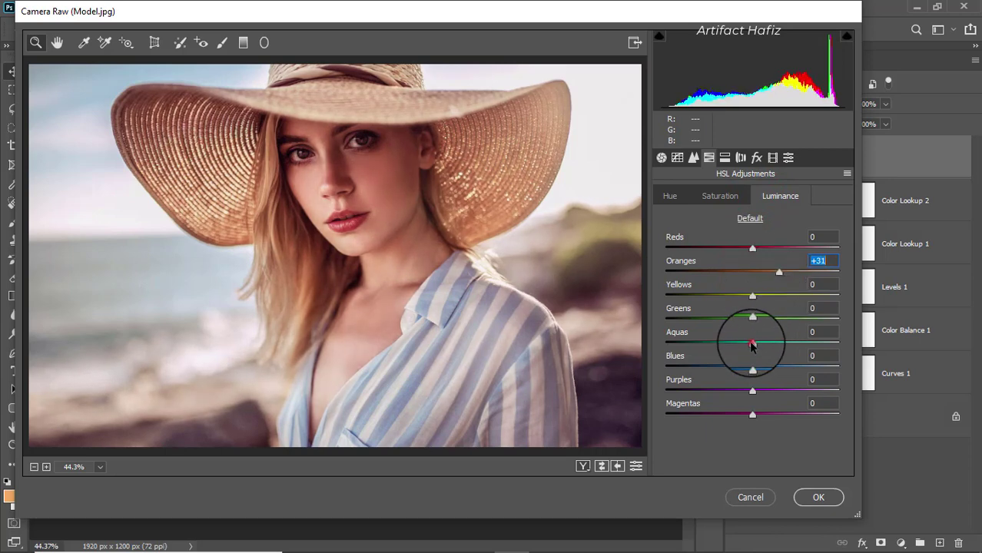
left_click_drag(752, 344, 738, 369)
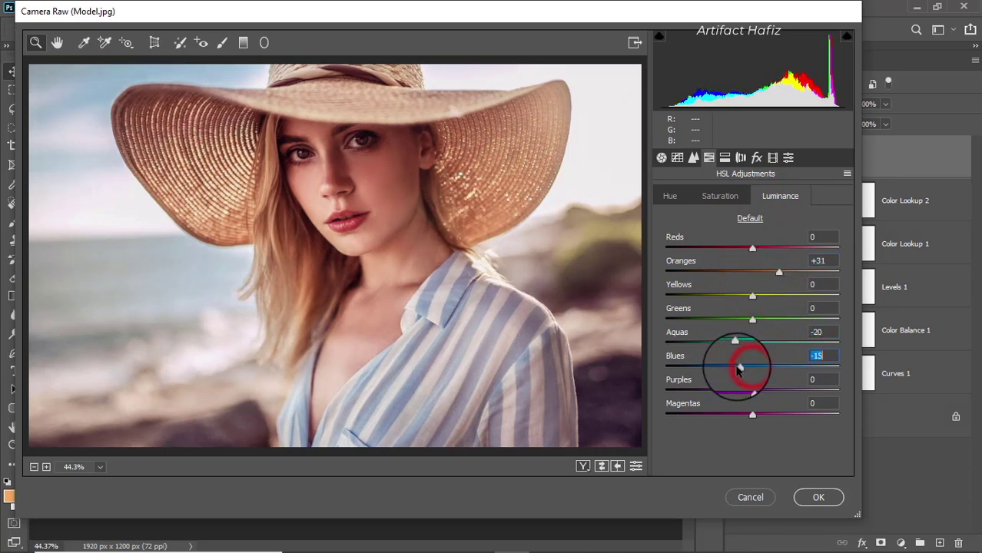
Shift the HSL hue of Greens to +29, Aquas to -23 and Blues to -72.
left_click(670, 196)
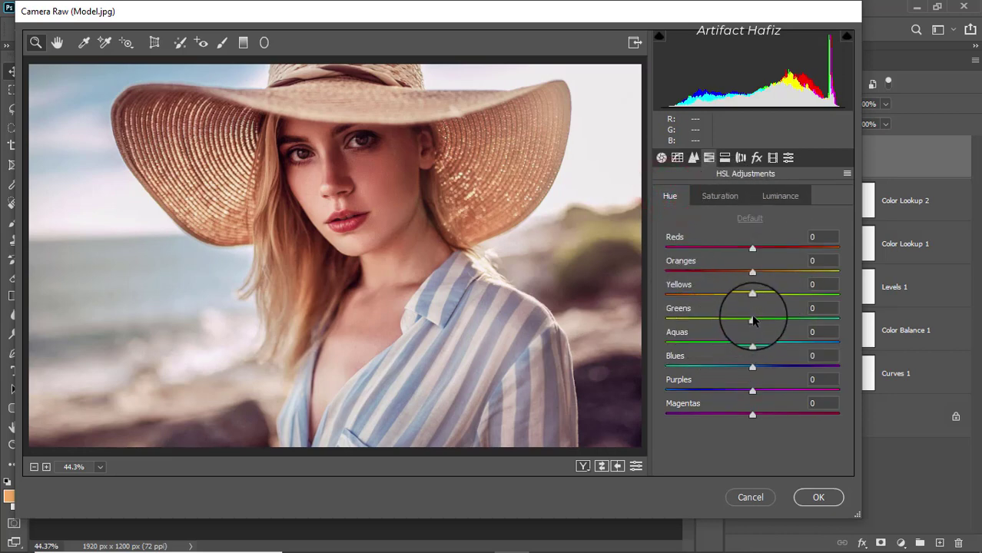
left_click_drag(779, 317, 690, 378)
left_click(752, 367)
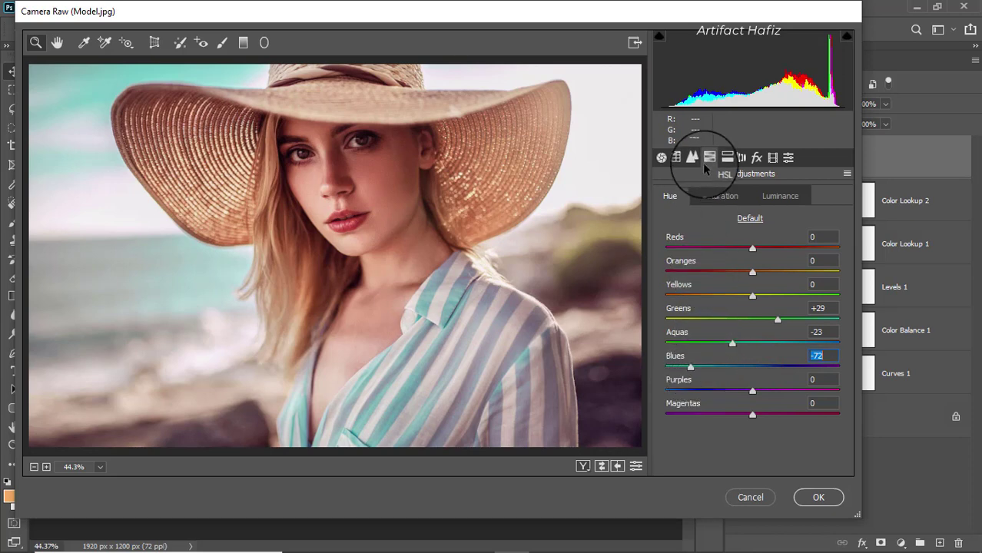
Shape the RGB point curve with lowered shadows, a highlight point at 202/204 and a black point output of 13, and set sharpening Amount to 6.
left_click(677, 157)
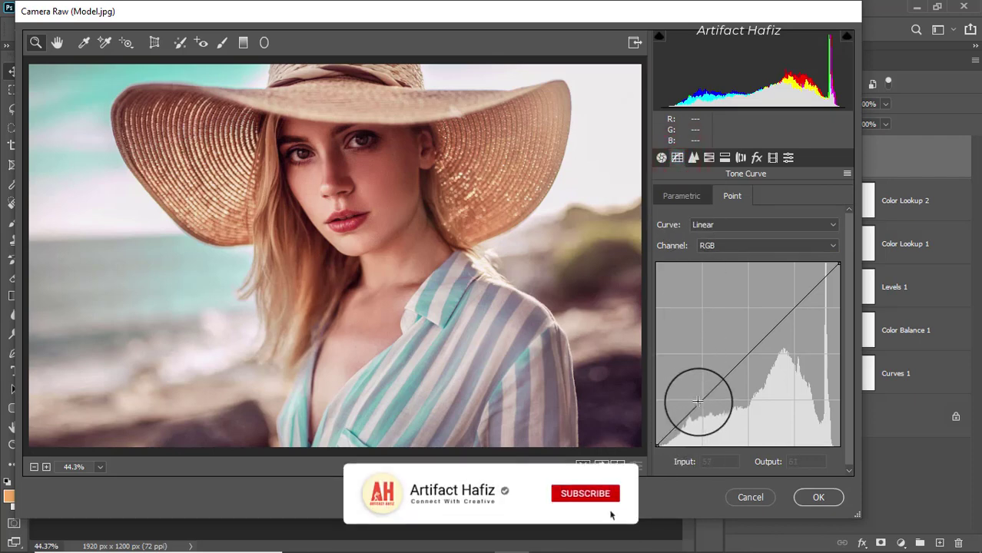
left_click_drag(697, 400, 704, 403)
left_click_drag(802, 301, 802, 299)
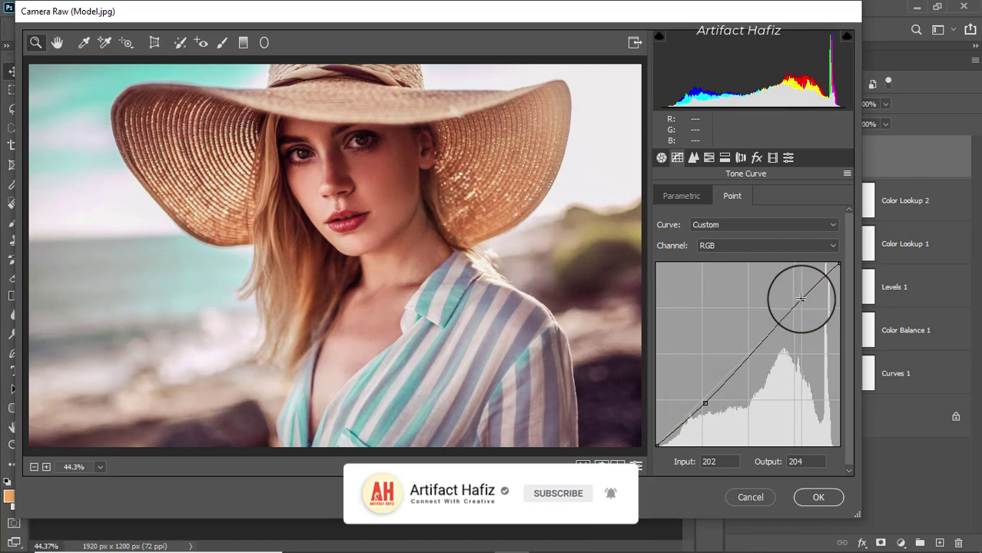
left_click_drag(657, 443, 643, 432)
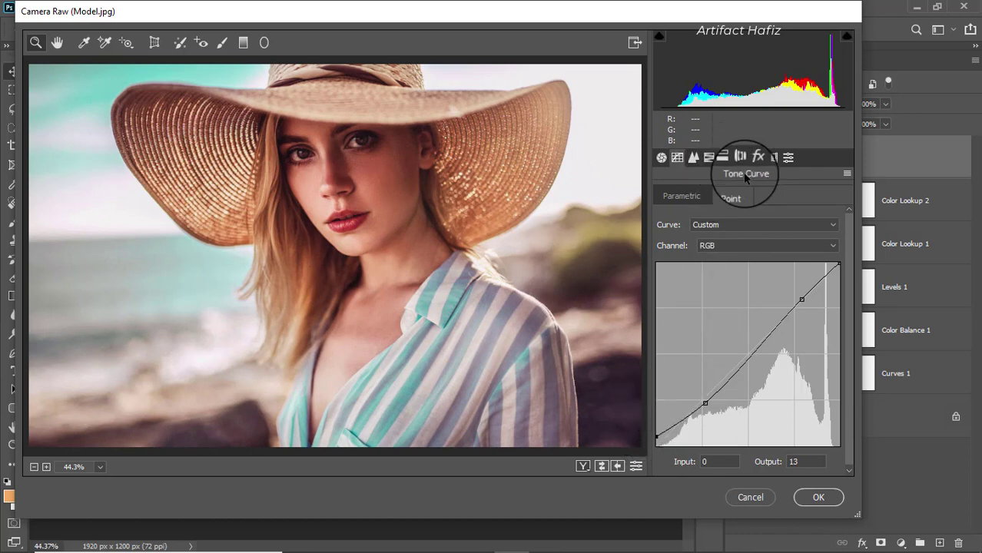
left_click(693, 159)
left_click_drag(658, 219, 667, 217)
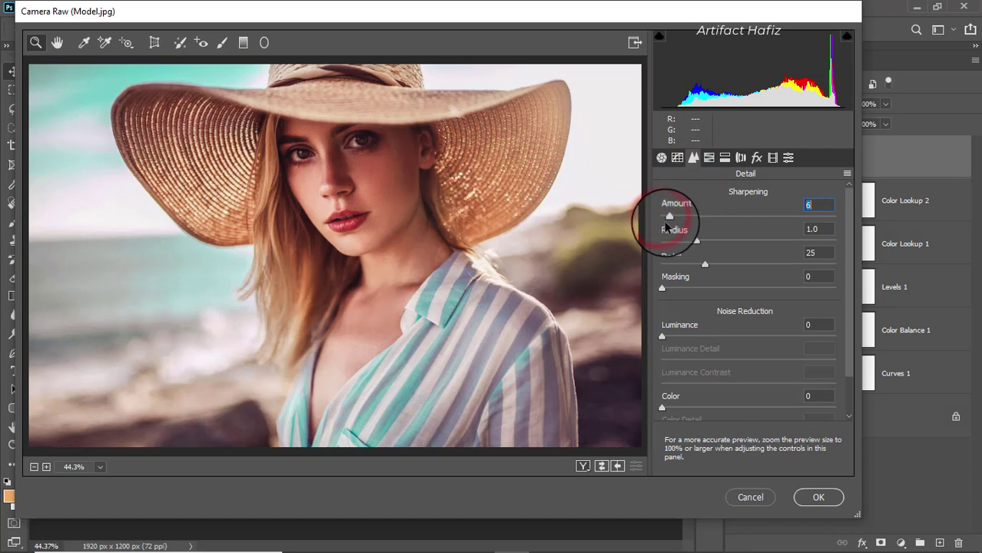
Calibrate the Red Primary with Hue -1 and Saturation -19.
left_click(774, 162)
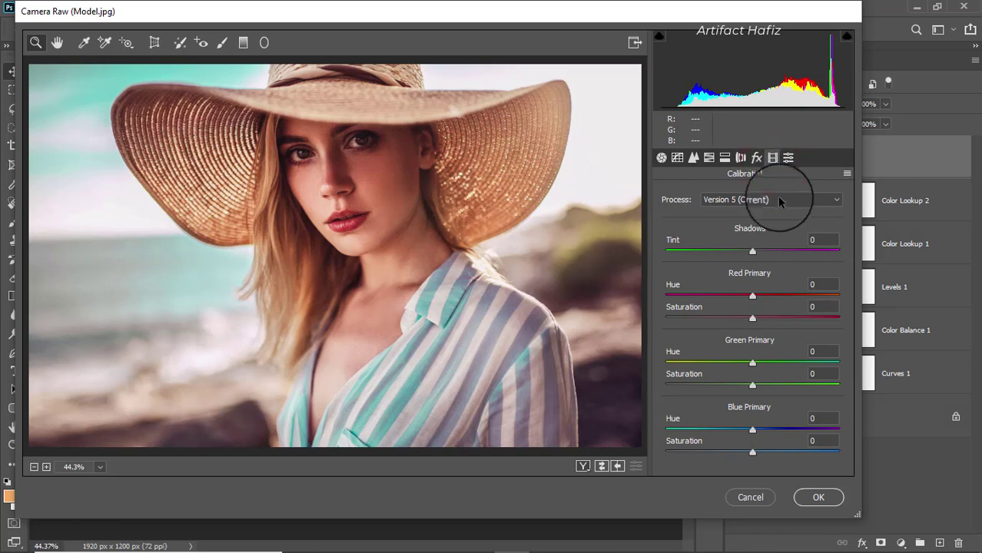
left_click_drag(736, 295, 727, 319)
left_click_drag(738, 321, 751, 295)
left_click(745, 294)
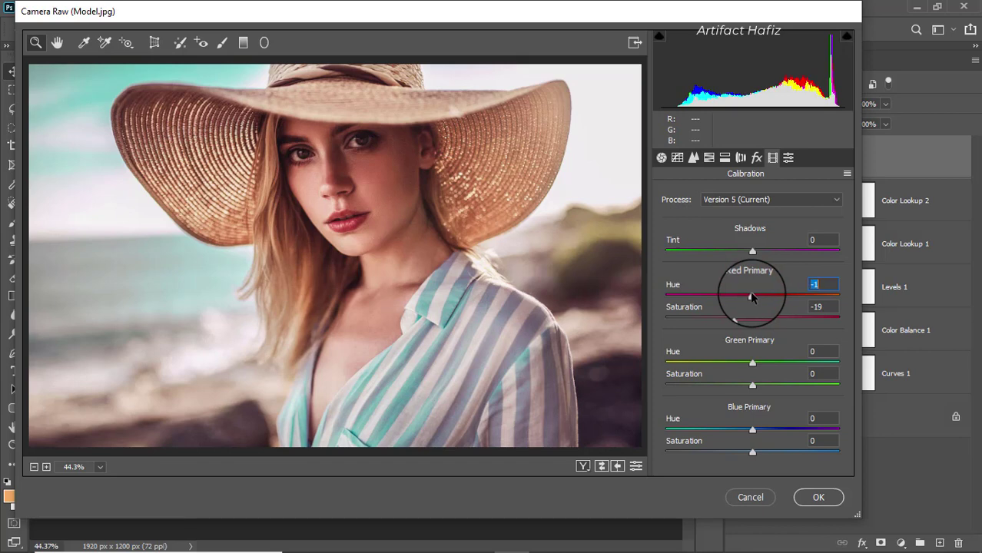
Calibrate the Green Primary to Hue -14 and Saturation -9, shift the Blue Primary hue slightly toward teal, and apply the Camera Raw Filter.
left_click_drag(752, 362, 744, 387)
left_click(750, 386)
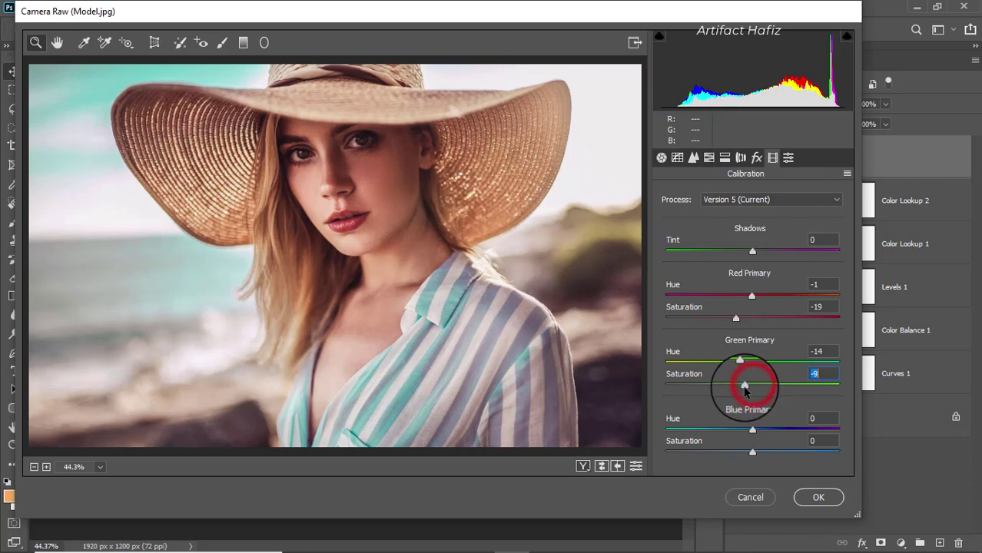
mouse_move(752, 430)
left_mouse_down()
mouse_move(726, 432)
mouse_move(745, 430)
left_mouse_up()
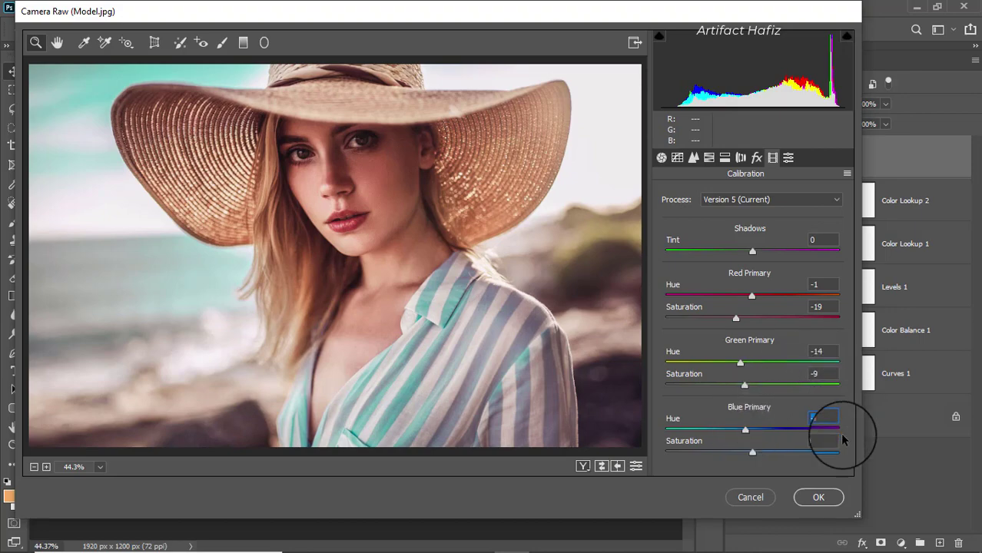
left_click(813, 496)
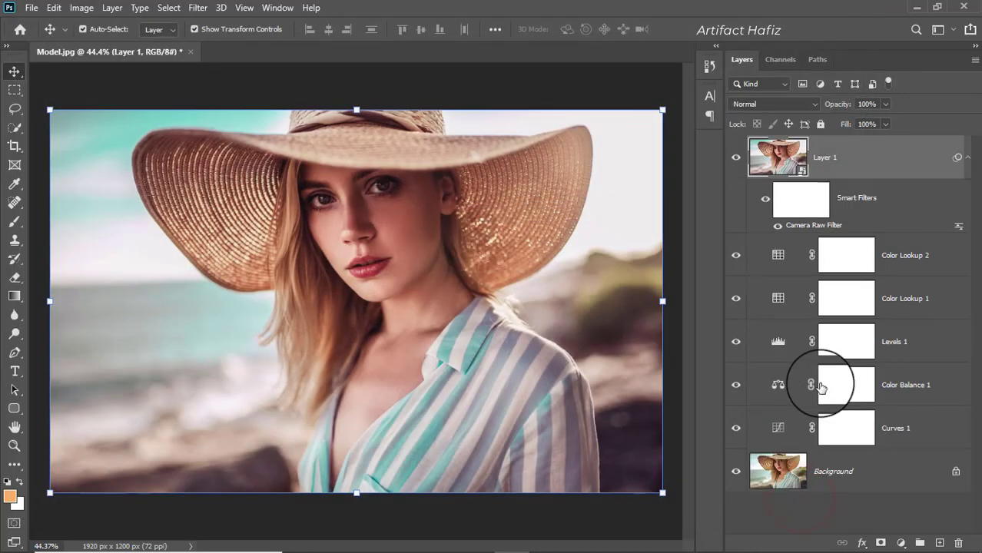
Compare the image with and without Layer 1, and reduce the layer's opacity to 28%.
left_click(737, 158)
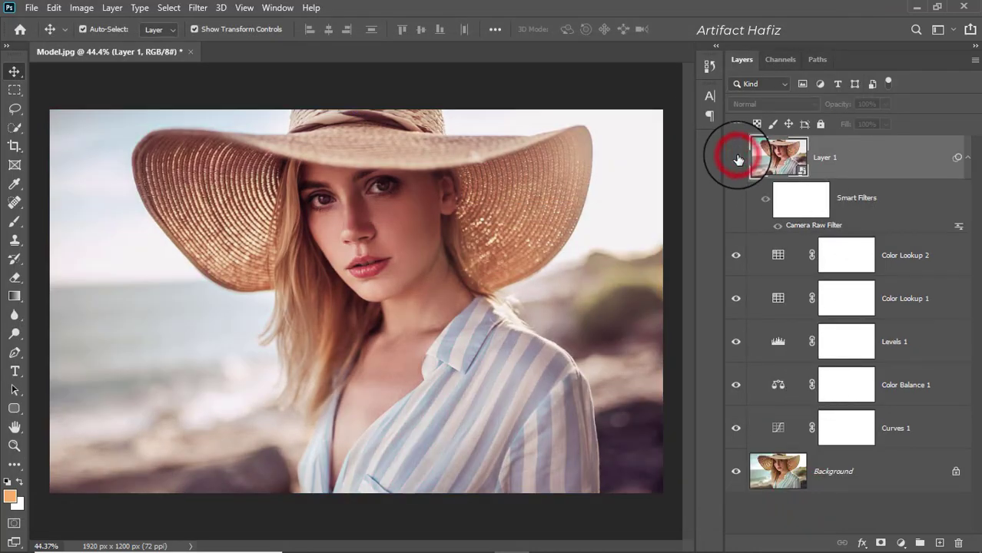
left_click(737, 158)
left_click(866, 149)
left_click(888, 103)
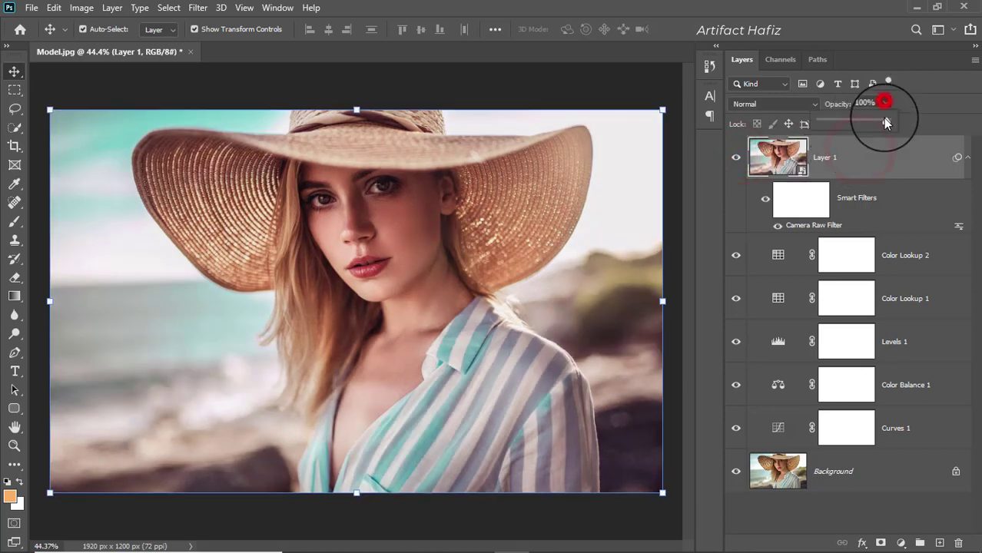
left_click_drag(887, 121, 836, 132)
left_click(846, 157)
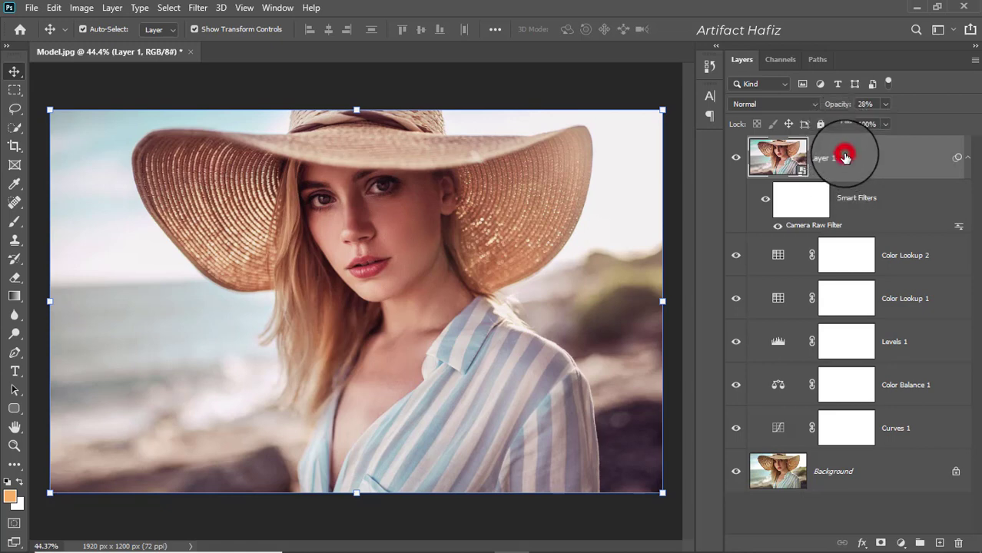
Add a Curves adjustment layer above Layer 1 and bend its RGB curve strongly upward to overexpose the image.
left_click(900, 543)
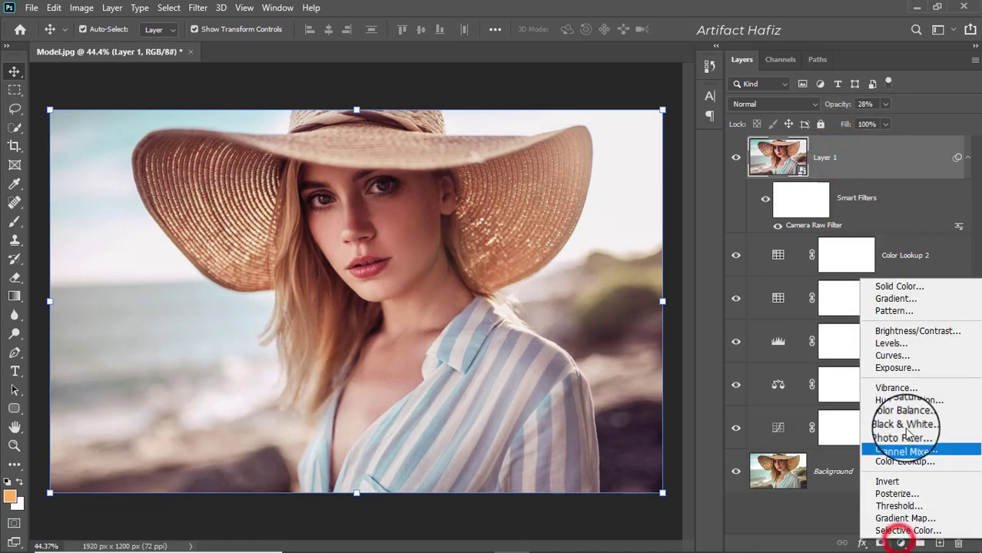
left_click(907, 353)
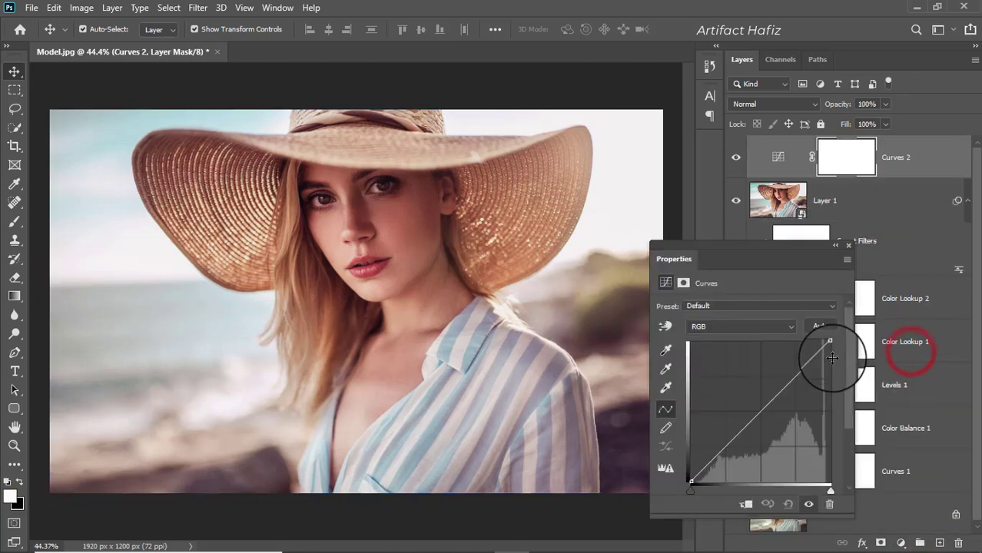
left_click_drag(785, 385, 750, 352)
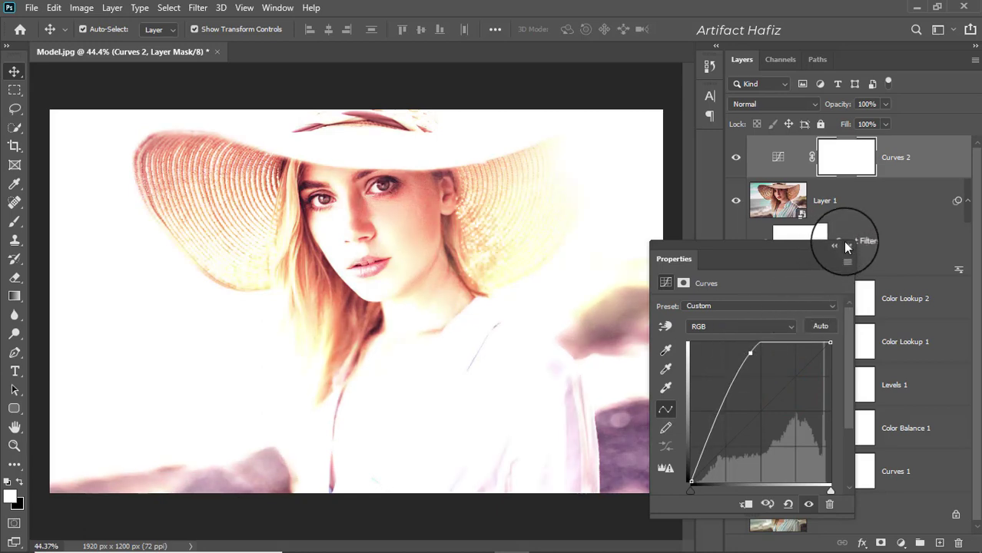
left_click(846, 241)
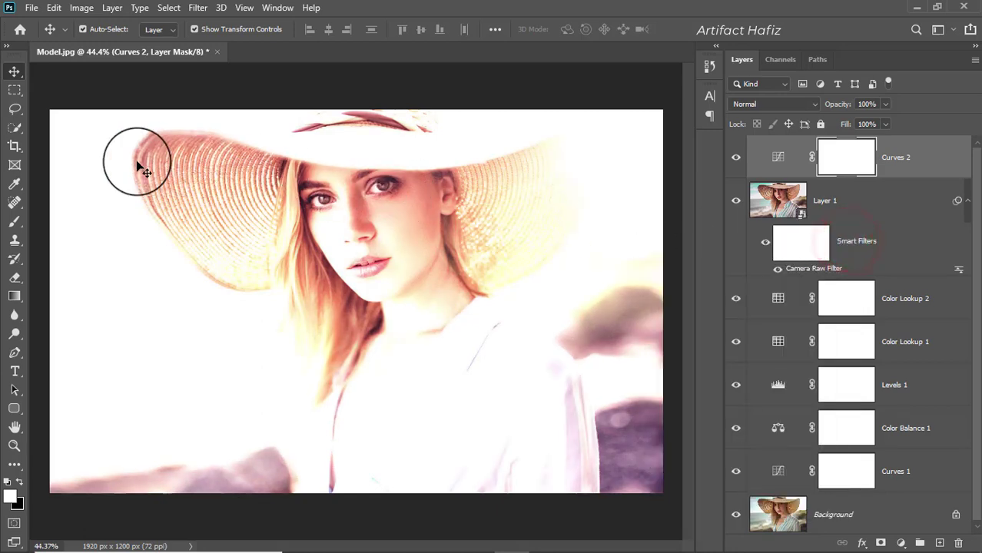
Invert the Curves 2 layer mask to black to hide the overexposure, with the Brush tool active for mask painting.
left_click(15, 221)
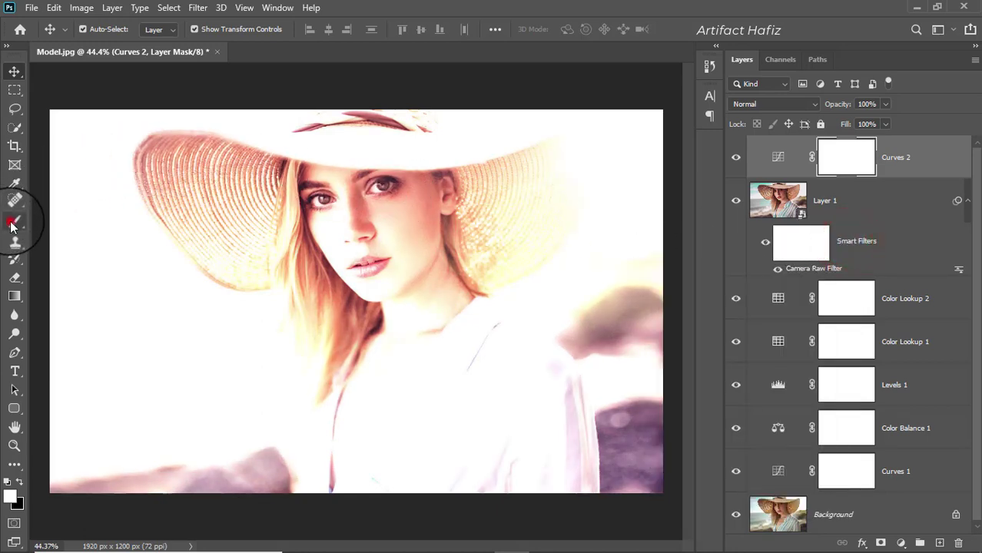
left_click(21, 482)
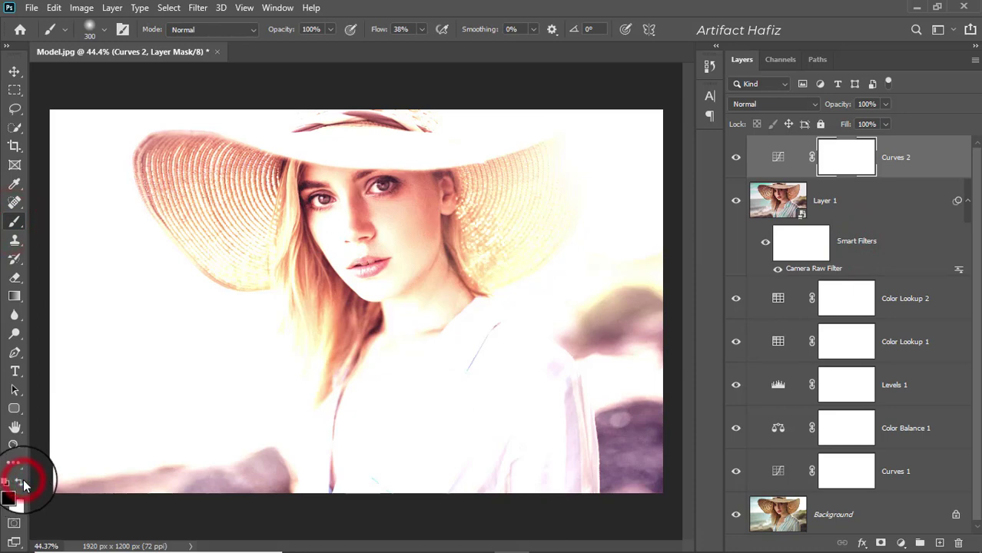
left_click(854, 156)
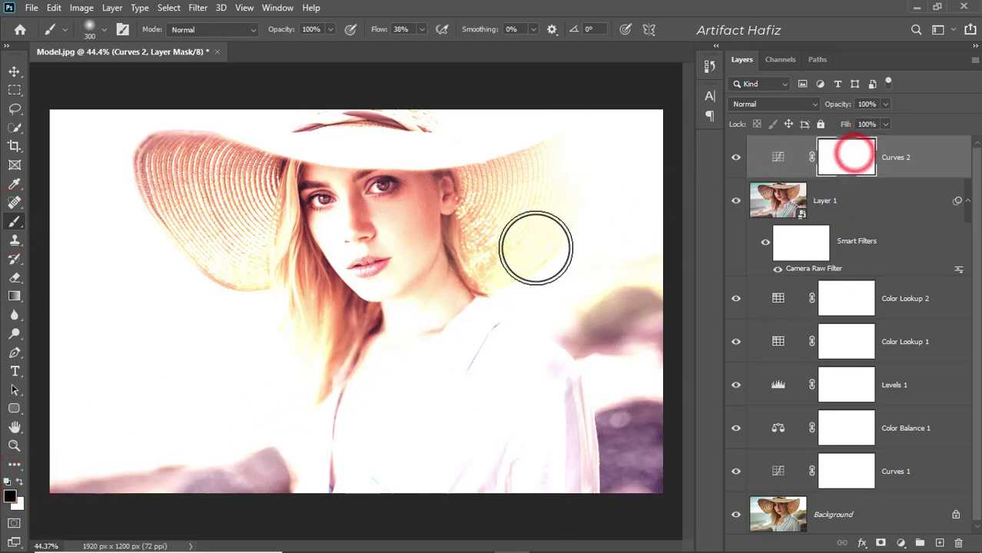
key("ctrl+i")
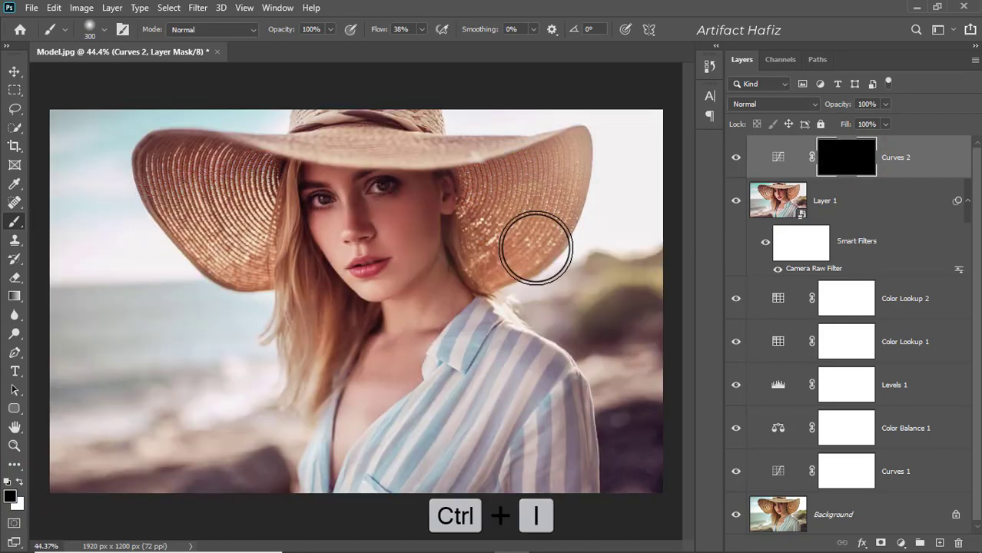
Choose a soft round brush with 0% hardness and reduce its size to 5 px for detail work on the eyes.
scroll(335, 192, "up", 5)
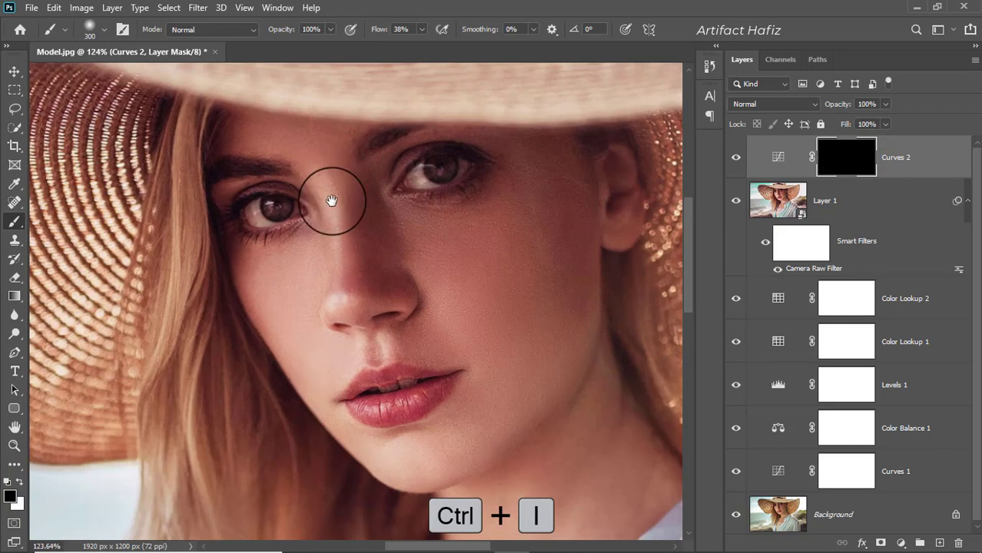
left_click_drag(332, 200, 318, 278)
left_click(100, 31)
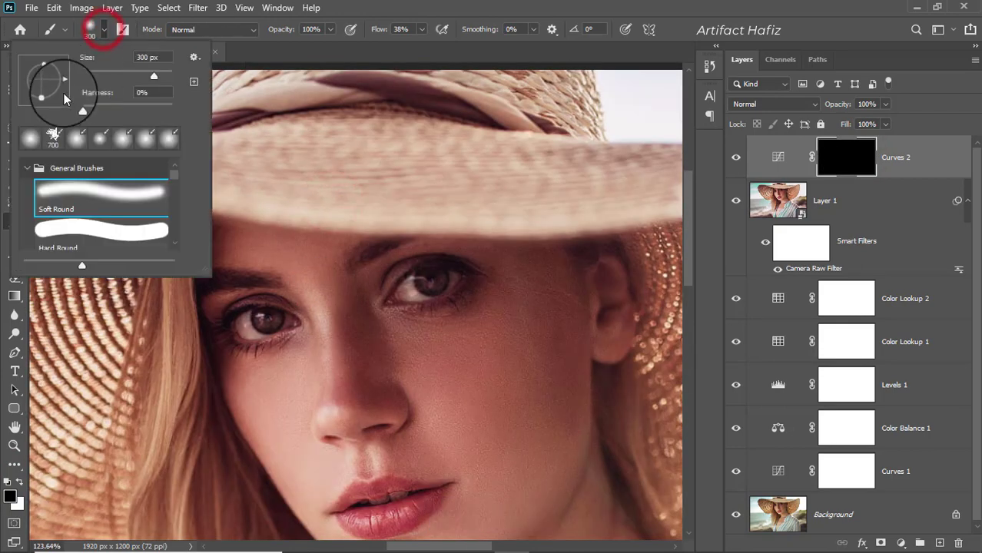
left_click(29, 138)
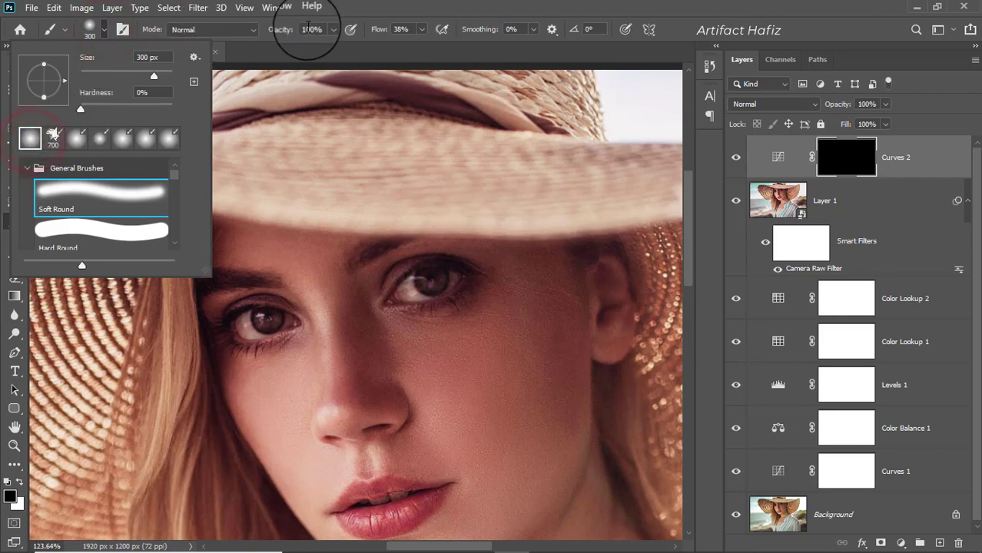
left_click(310, 29)
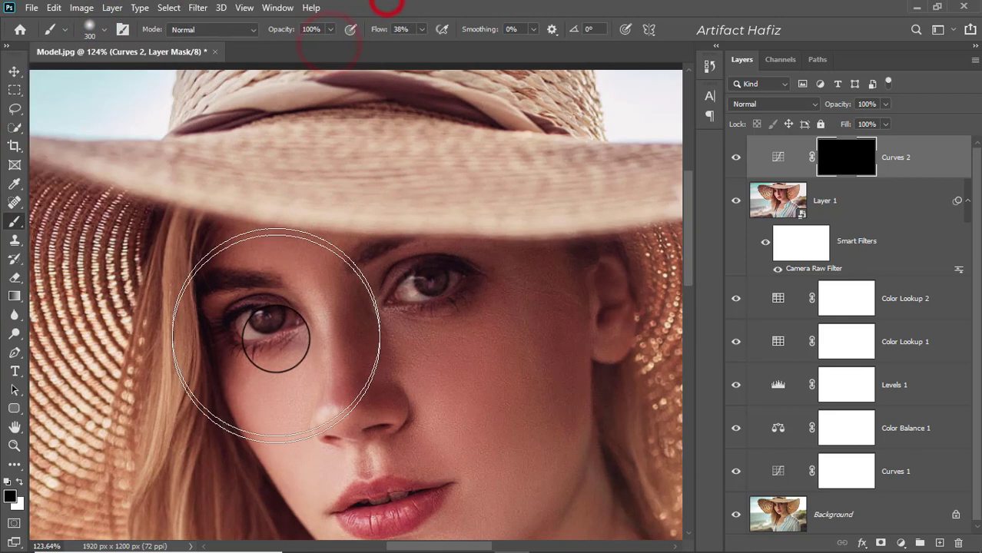
key("bracketleft")
key("bracketleft")
left_click_drag(273, 342, 266, 327)
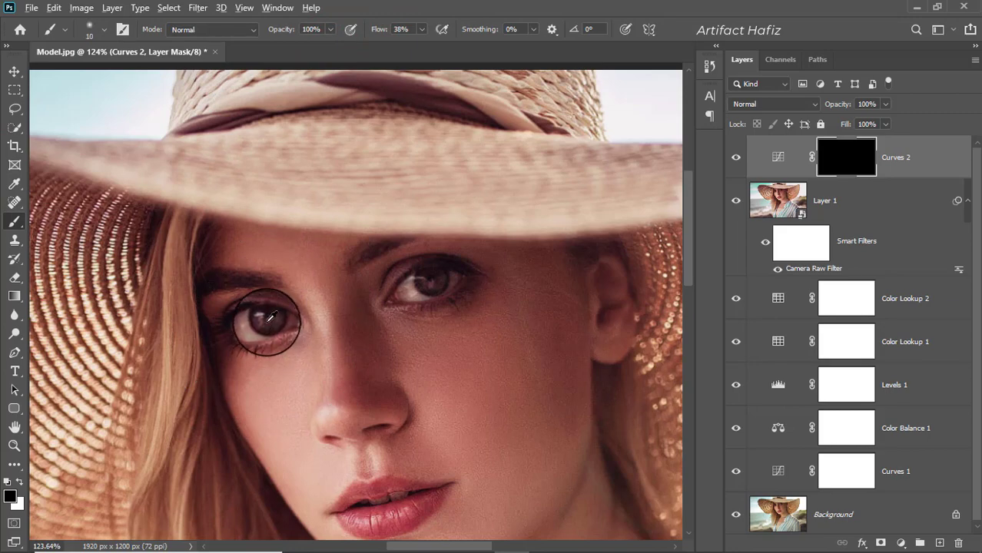
scroll(266, 327, "up", 5)
key("bracketleft")
key("bracketleft")
key("bracketleft")
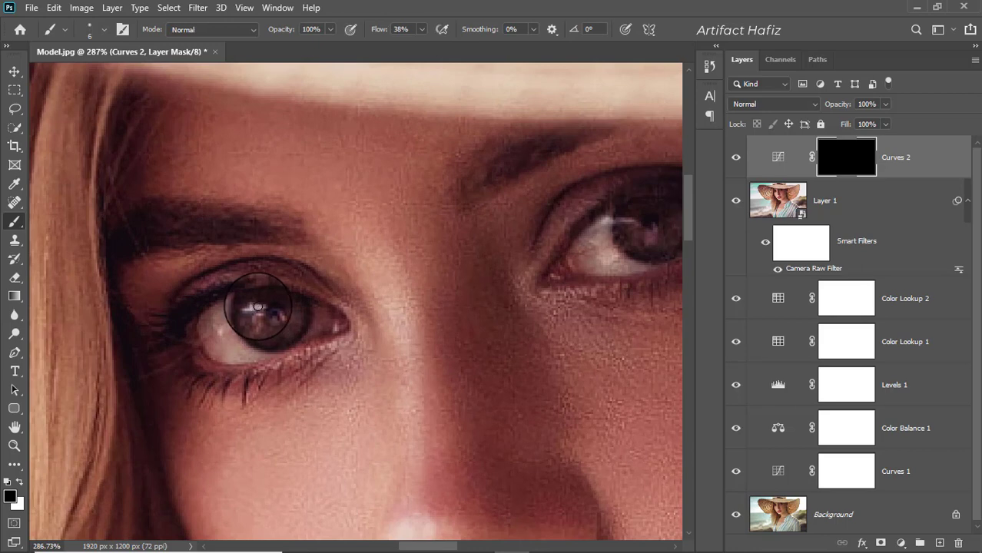
Set the brush opacity to 15% and make white the foreground color.
left_click(330, 29)
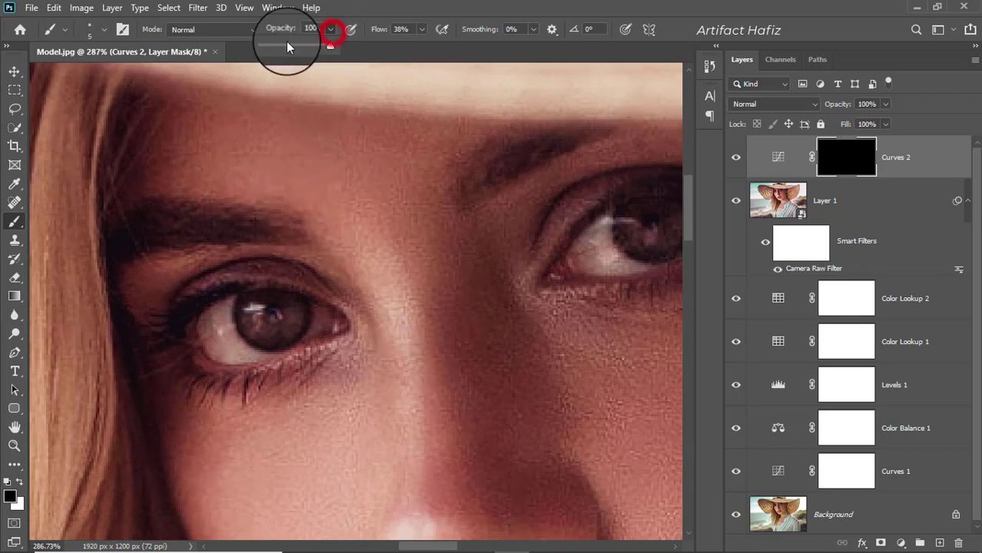
left_click_drag(276, 48, 270, 47)
left_click(342, 8)
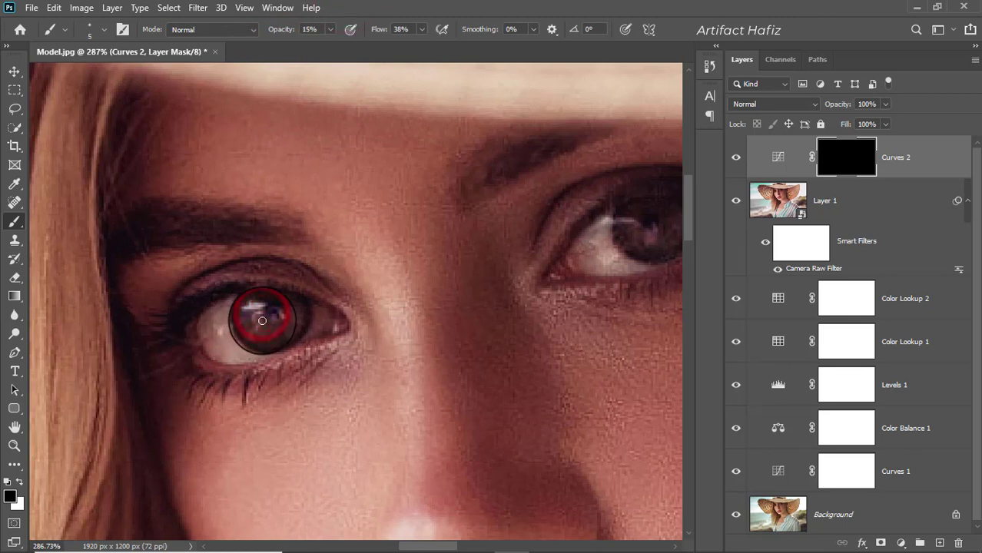
left_click(20, 482)
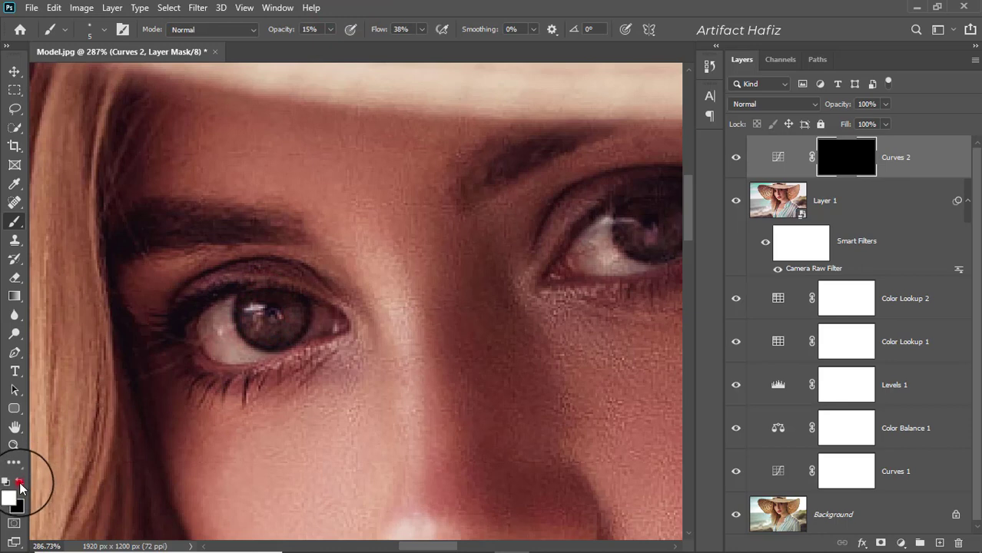
Paint white on the Curves 2 mask over the iris of the image's left eye, comparing with and without the layer.
left_click_drag(257, 305, 245, 304)
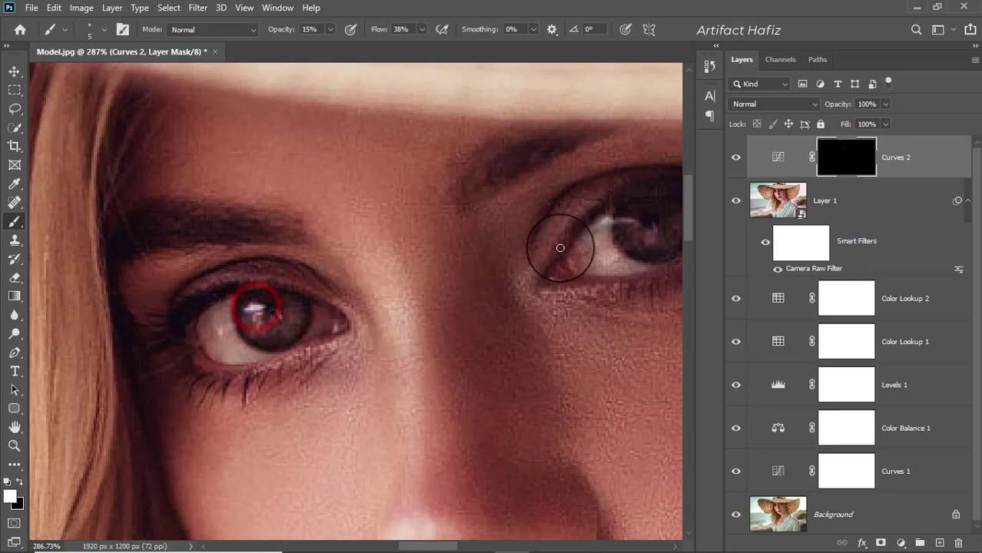
left_click(735, 159)
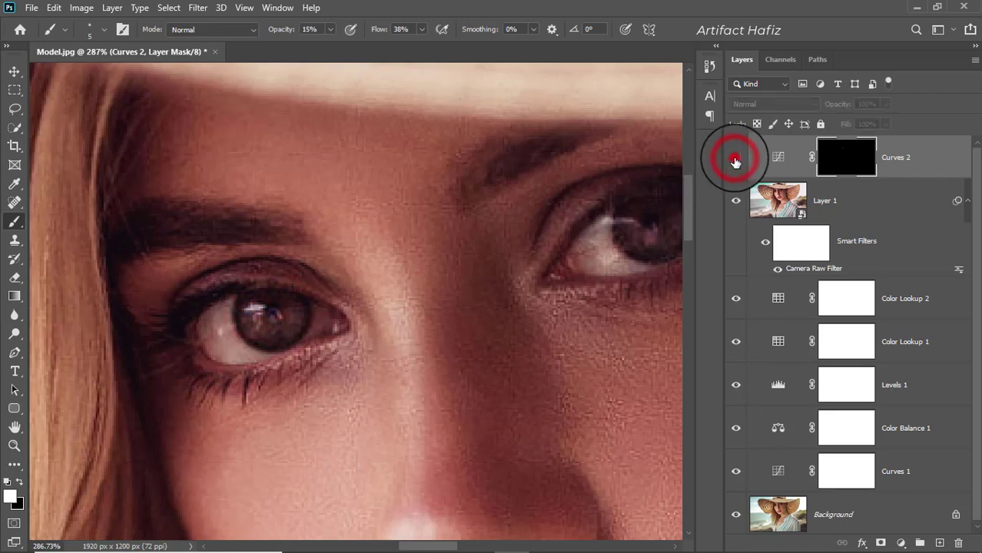
scroll(293, 337, "up", 2)
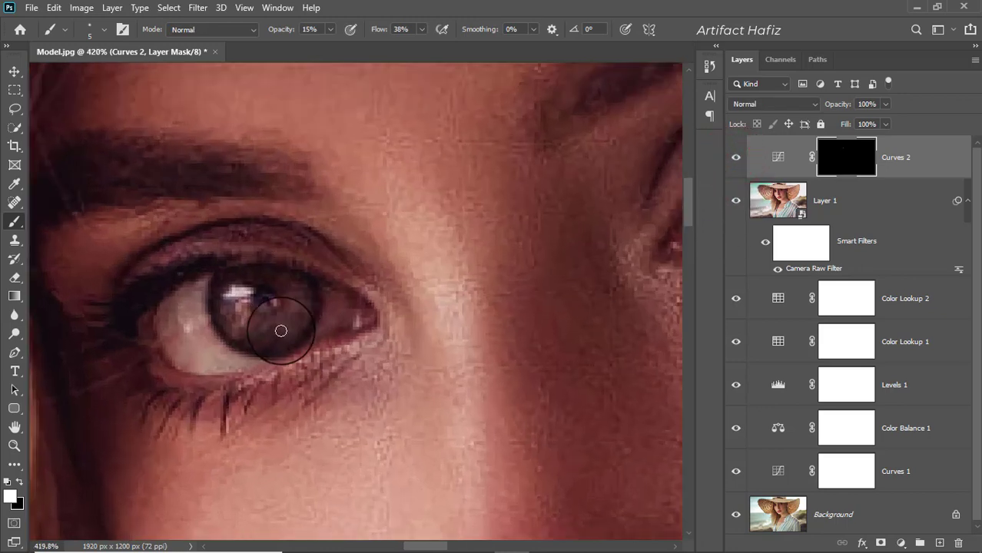
left_click(275, 326)
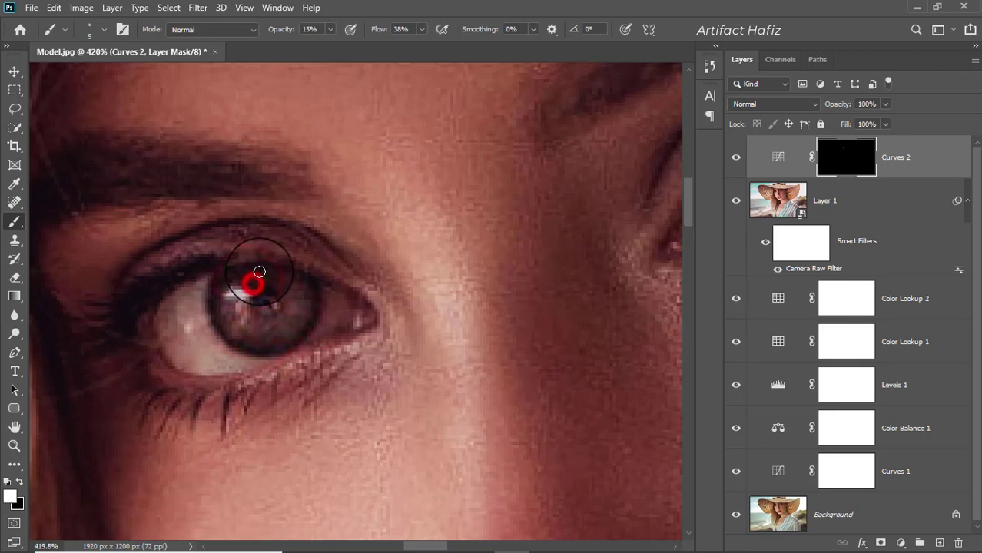
mouse_move(262, 282)
left_mouse_down()
mouse_move(296, 278)
mouse_move(286, 312)
mouse_move(300, 328)
mouse_move(297, 295)
mouse_move(311, 307)
mouse_move(238, 296)
left_mouse_up()
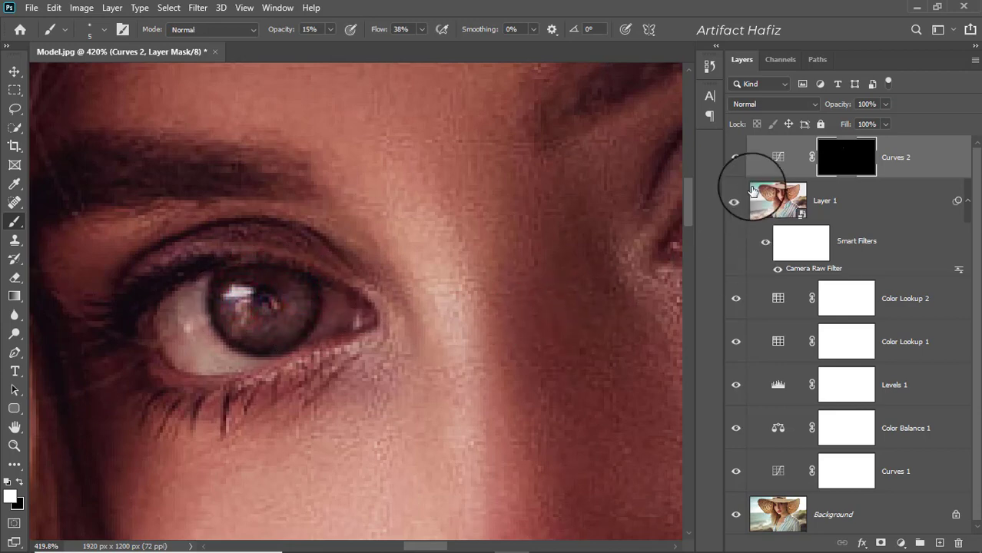
left_click(735, 159)
left_click(734, 162)
Brighten the iris and highlight of the image's right eye on the Curves 2 mask, and compare with the layer hidden.
left_click_drag(617, 283, 175, 377)
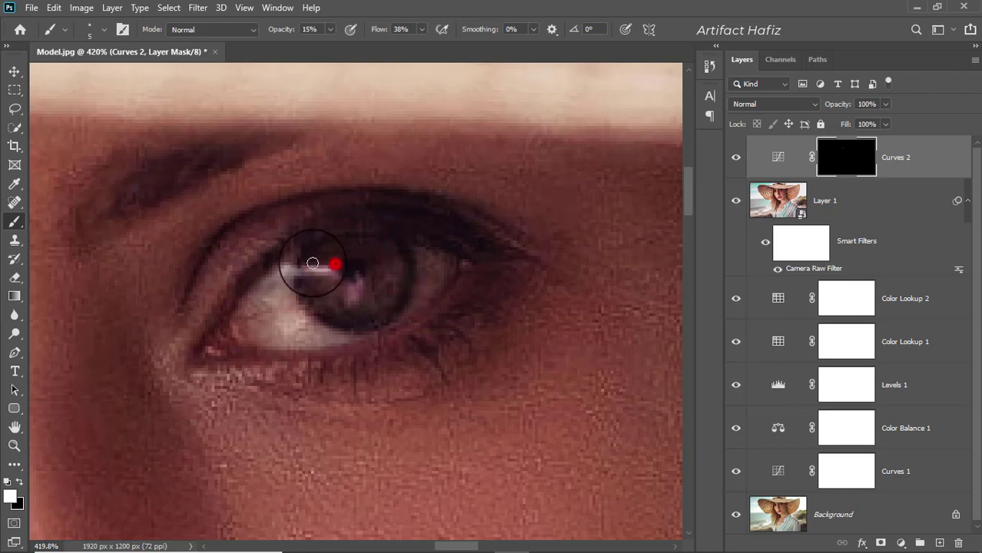
left_click(373, 285)
left_click(322, 273)
left_click(340, 255)
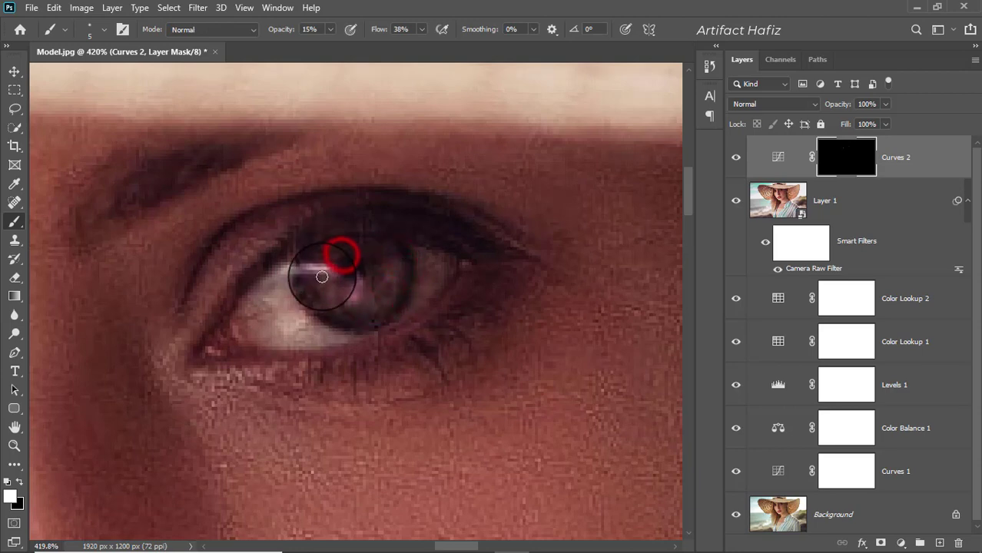
left_click(321, 279)
left_click(324, 279)
left_click(339, 301)
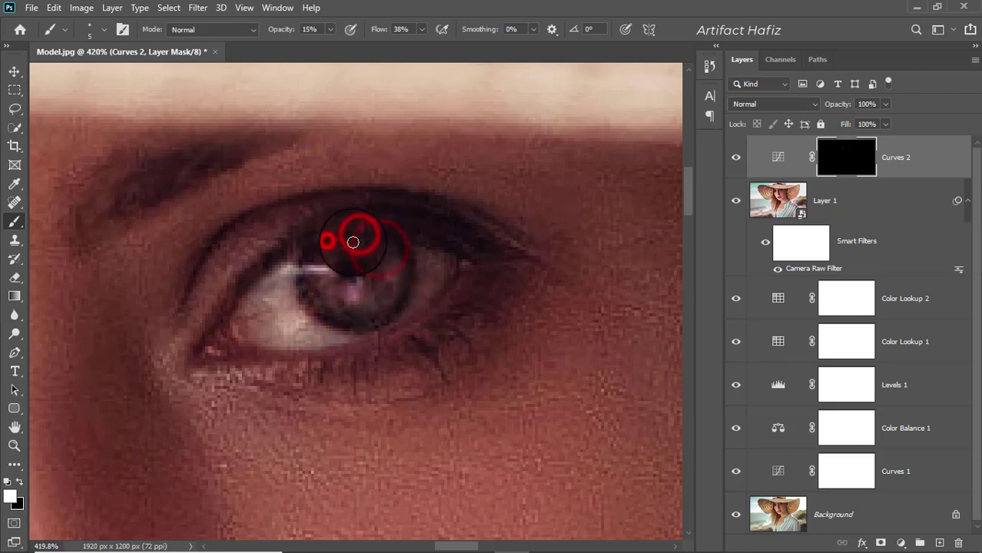
left_click(355, 250)
mouse_move(266, 308)
left_mouse_down()
mouse_move(535, 318)
mouse_move(277, 320)
left_mouse_up()
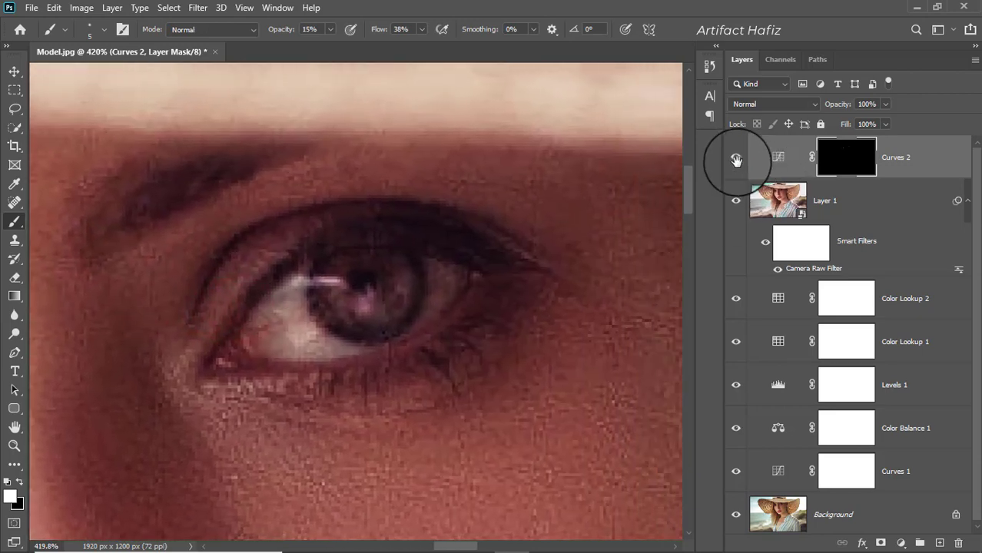
left_click(734, 157)
left_click(734, 158)
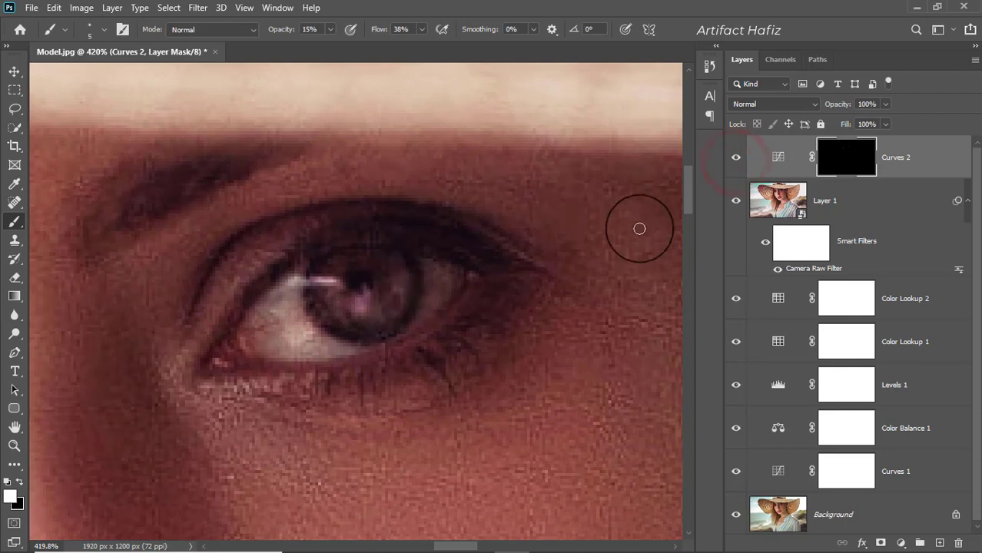
Build up more white dabs around the pupil and iris edges of the right eye, and check the added brightness against the unpainted eye.
left_click(360, 254)
left_click(346, 252)
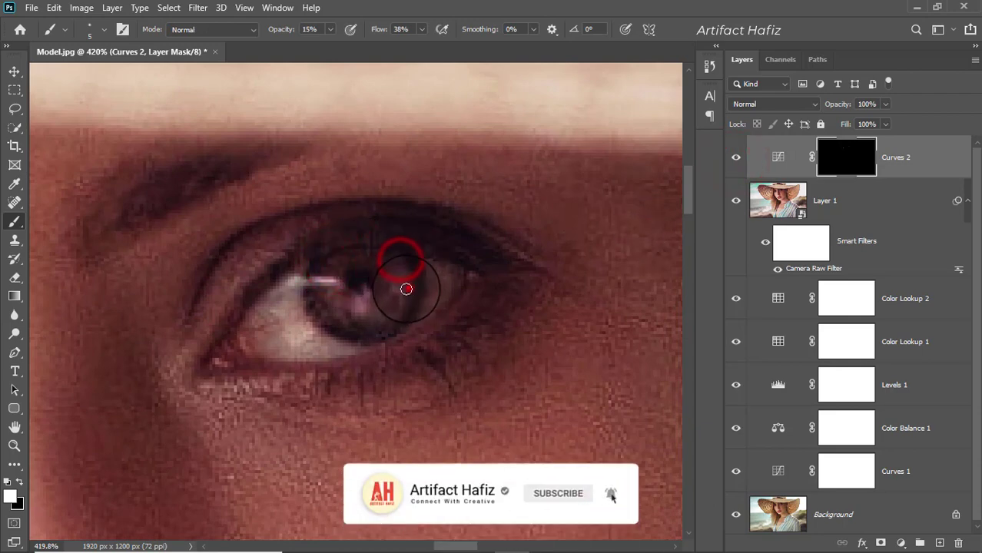
left_click(371, 302)
left_click(364, 294)
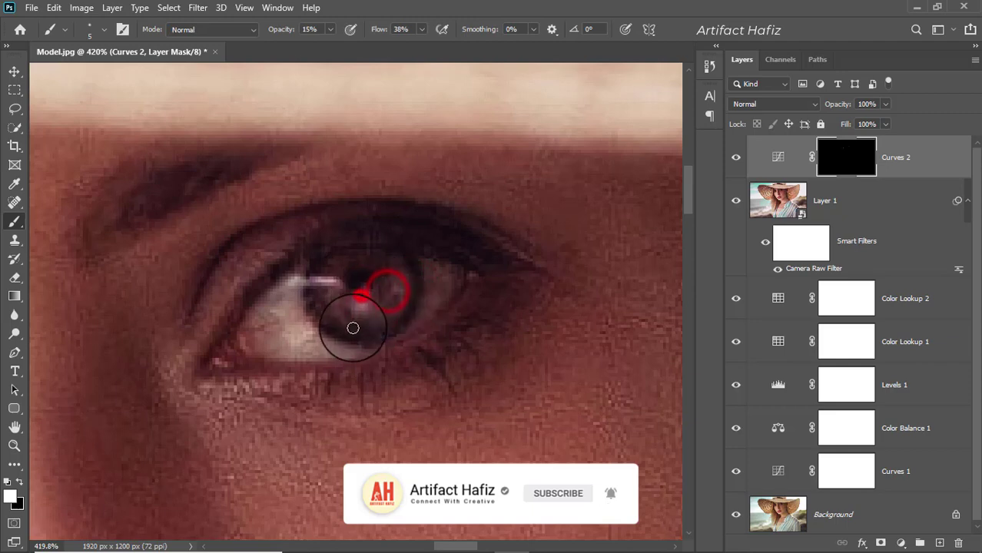
left_click(345, 305)
left_click(355, 304)
left_click(350, 296)
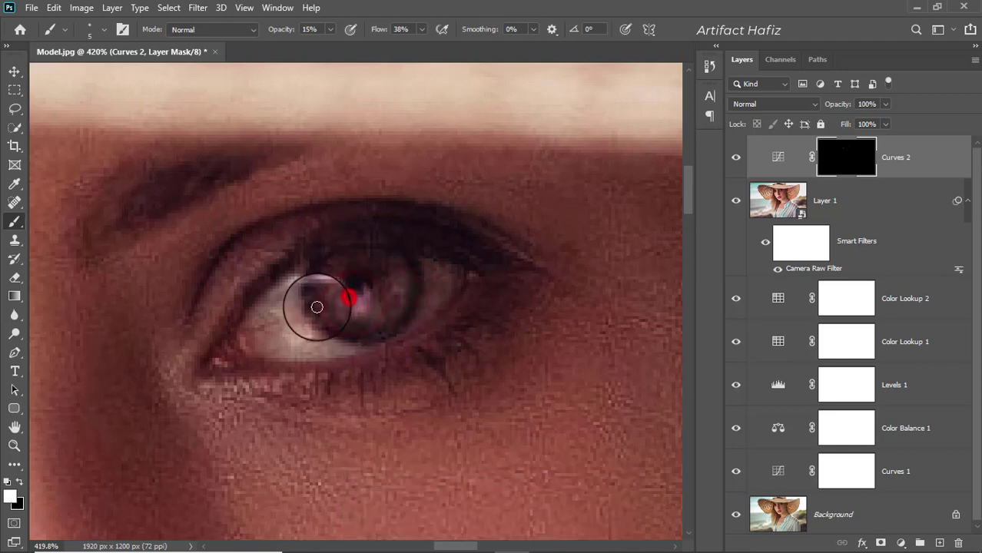
left_click(347, 299)
left_click(334, 288)
left_click(341, 290)
left_click(346, 296)
left_click(351, 310)
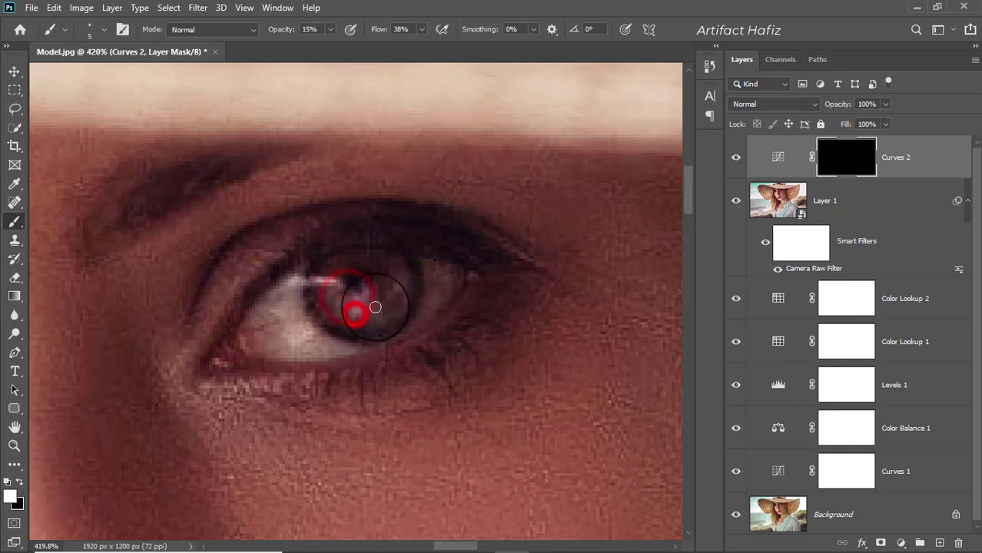
left_click(734, 157)
left_click(734, 159)
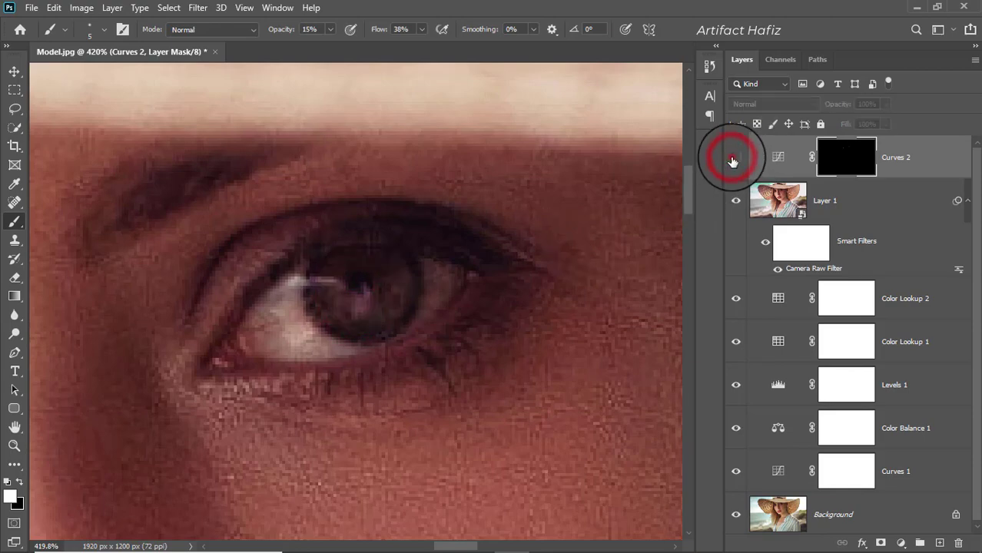
Compare both eyes with and without Curves 2, first on the face and across the whole portrait.
scroll(499, 270, "down", 4)
scroll(498, 275, "down", 2)
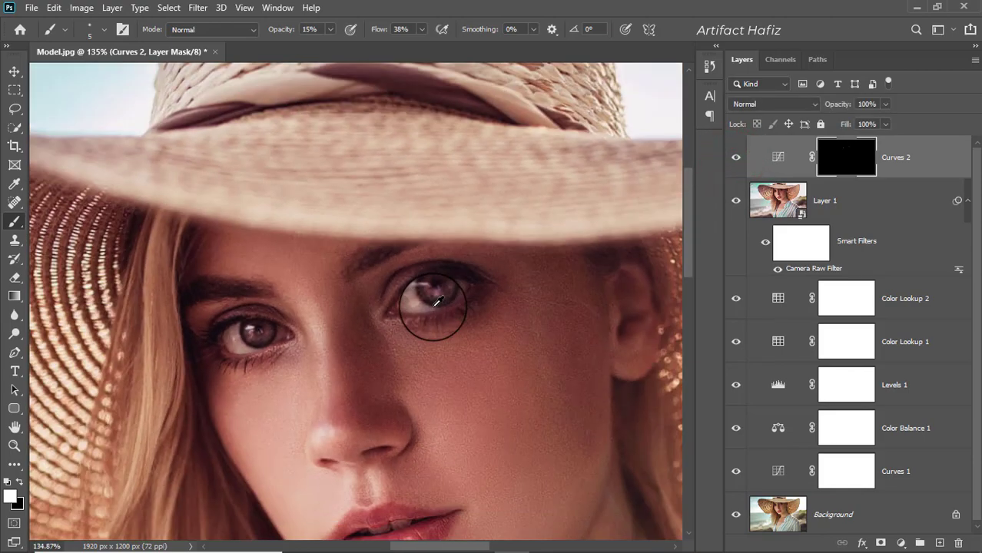
left_click(736, 158)
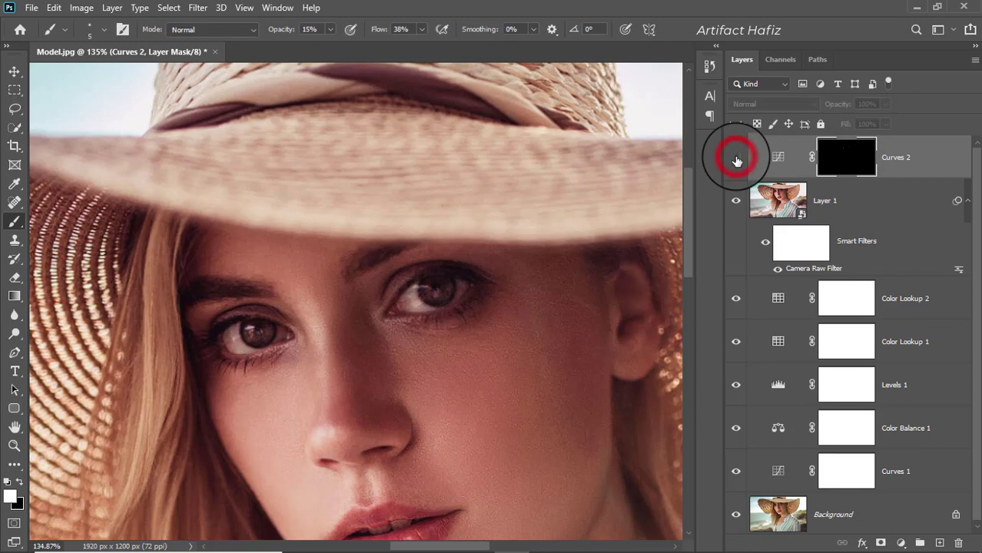
left_click(736, 158)
scroll(494, 293, "down", 2)
scroll(496, 293, "down", 2)
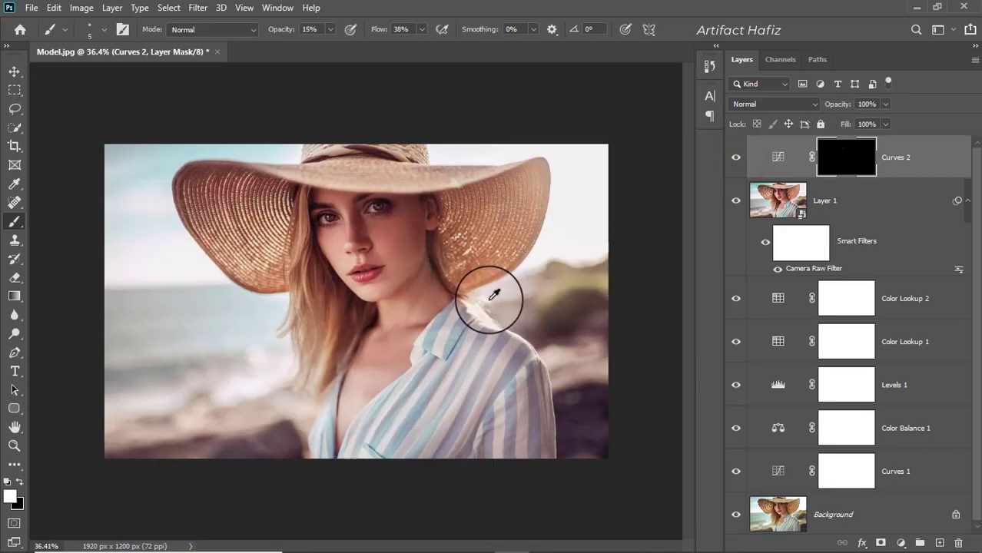
left_click(736, 158)
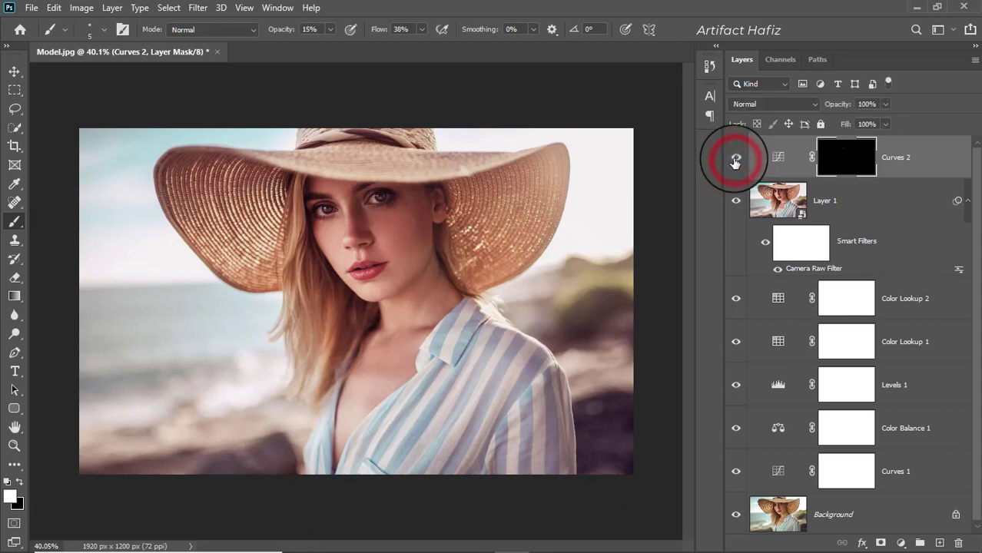
Compare the original Background photo alone with the full stack of grading layers several times.
left_click(905, 156)
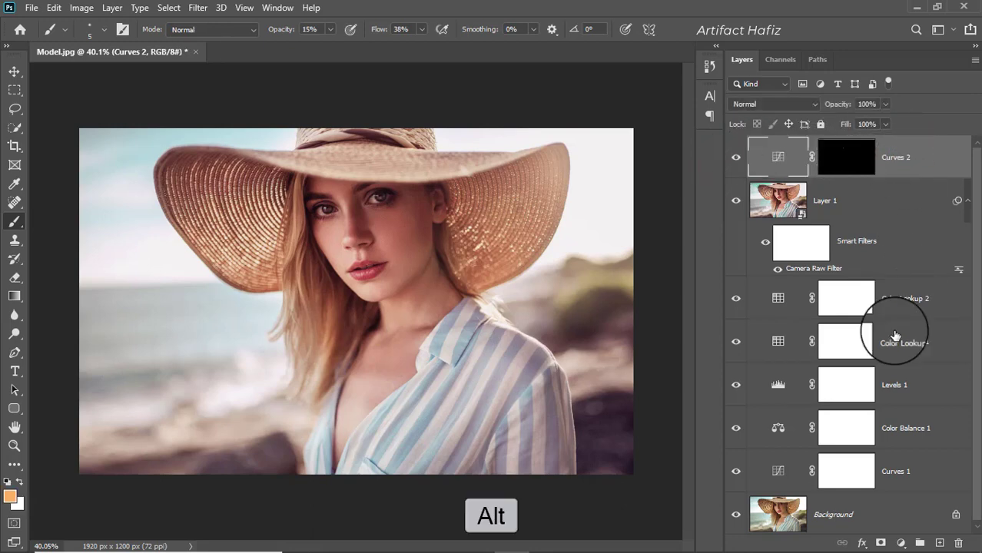
left_click(735, 514, "alt")
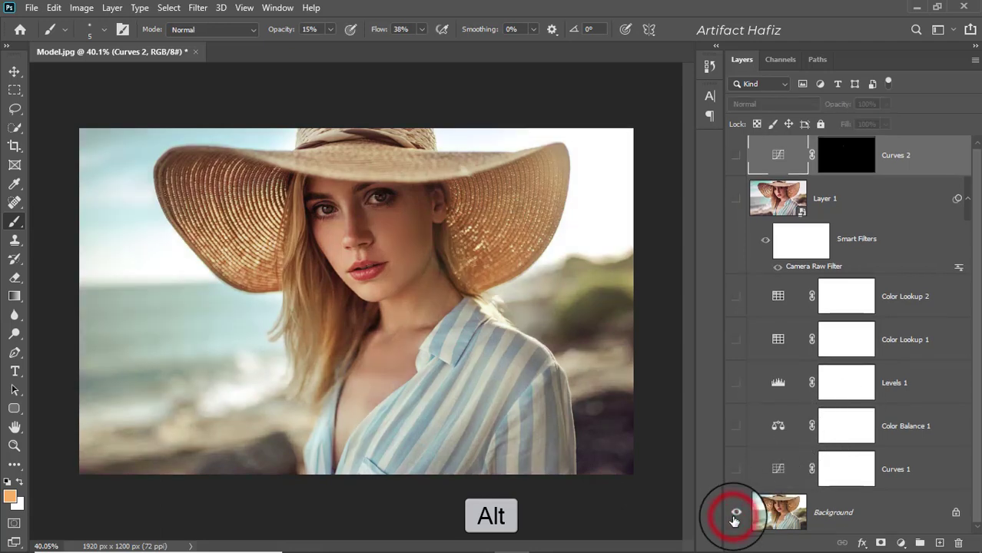
left_click(735, 516, "alt")
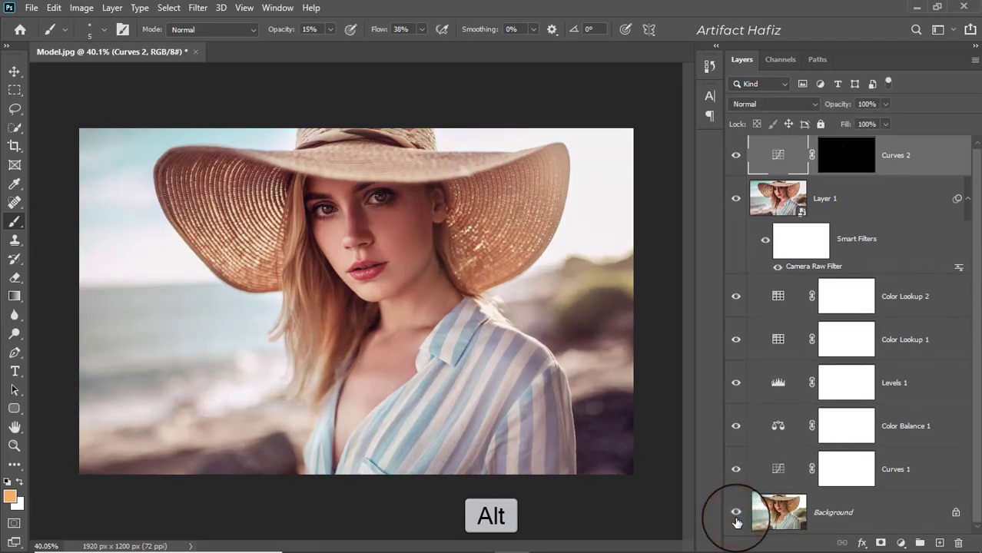
left_click(735, 514, "alt")
left_click(736, 515, "alt")
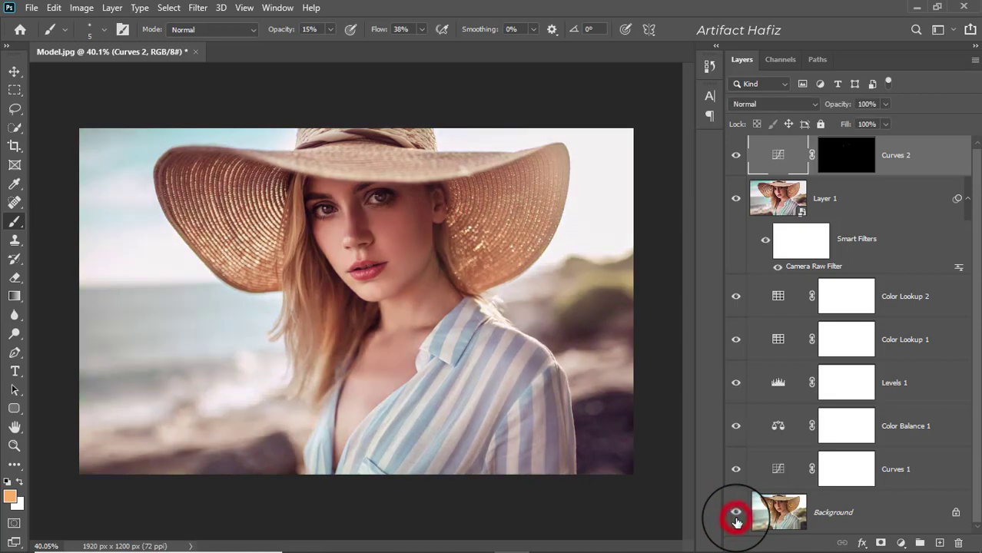
left_click(735, 515, "alt")
left_click(736, 515, "alt")
left_click(735, 516, "alt")
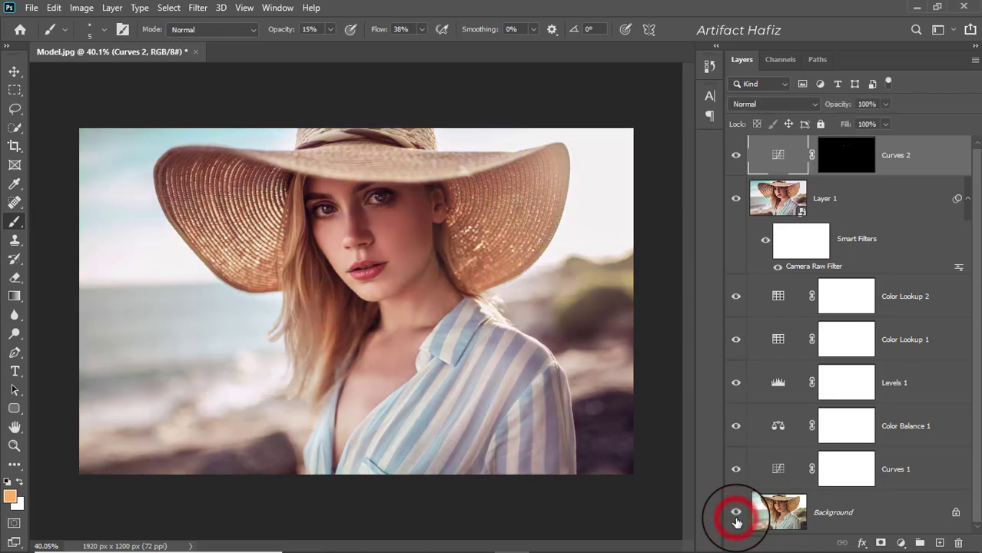